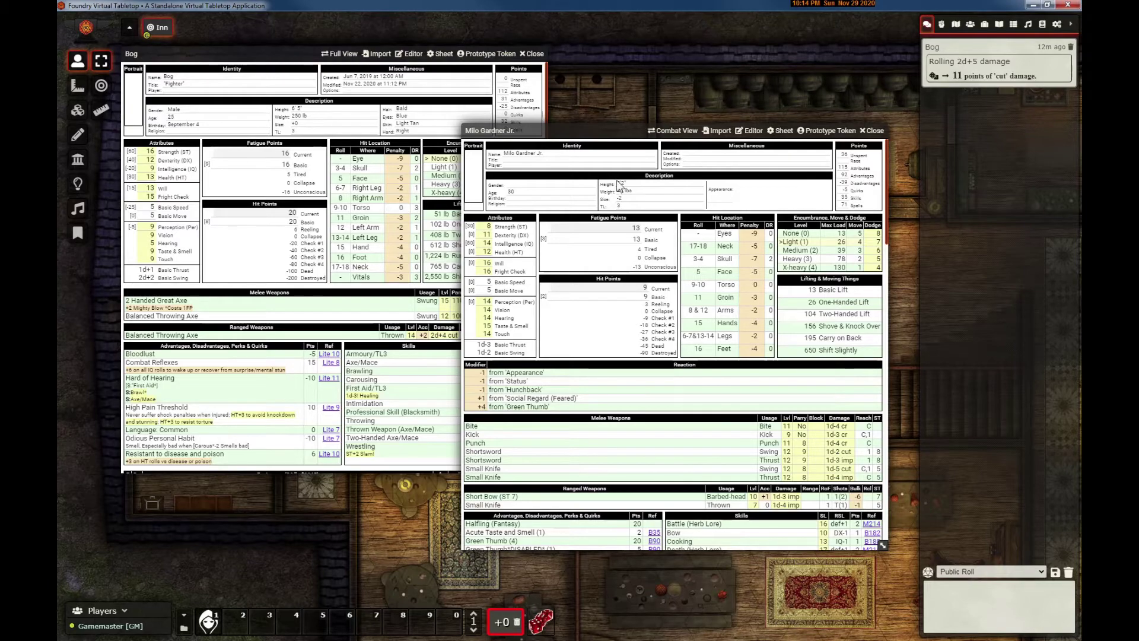
- Bring Bog's character sheet forward and drop the 2d+4 damage roll onto it
scroll(618, 185, down, 5)
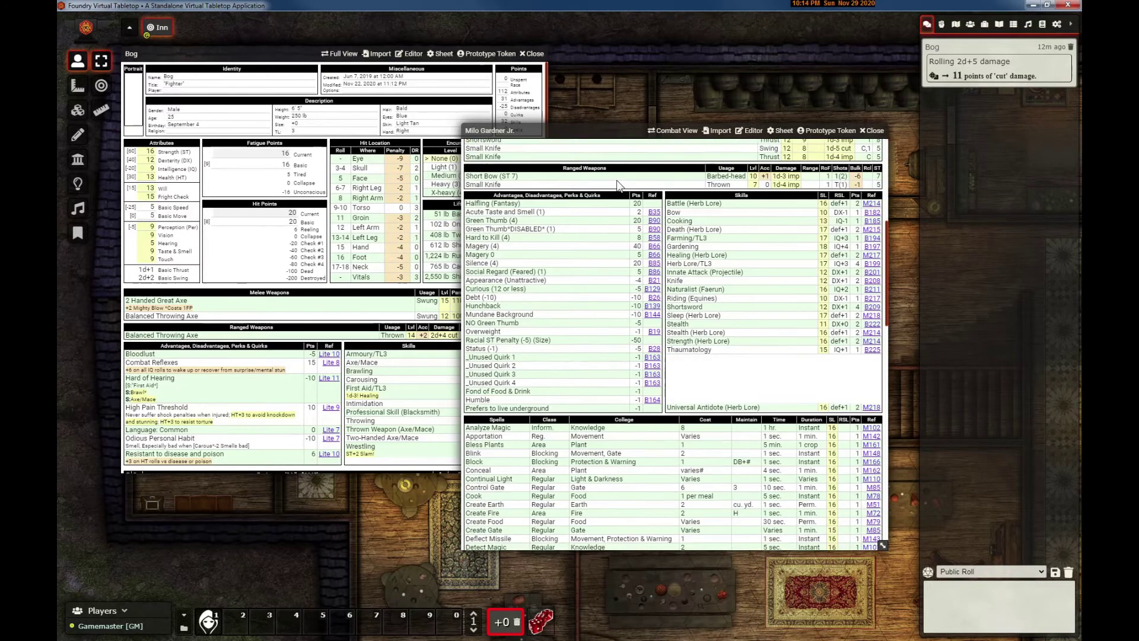
scroll(617, 183, down, 12)
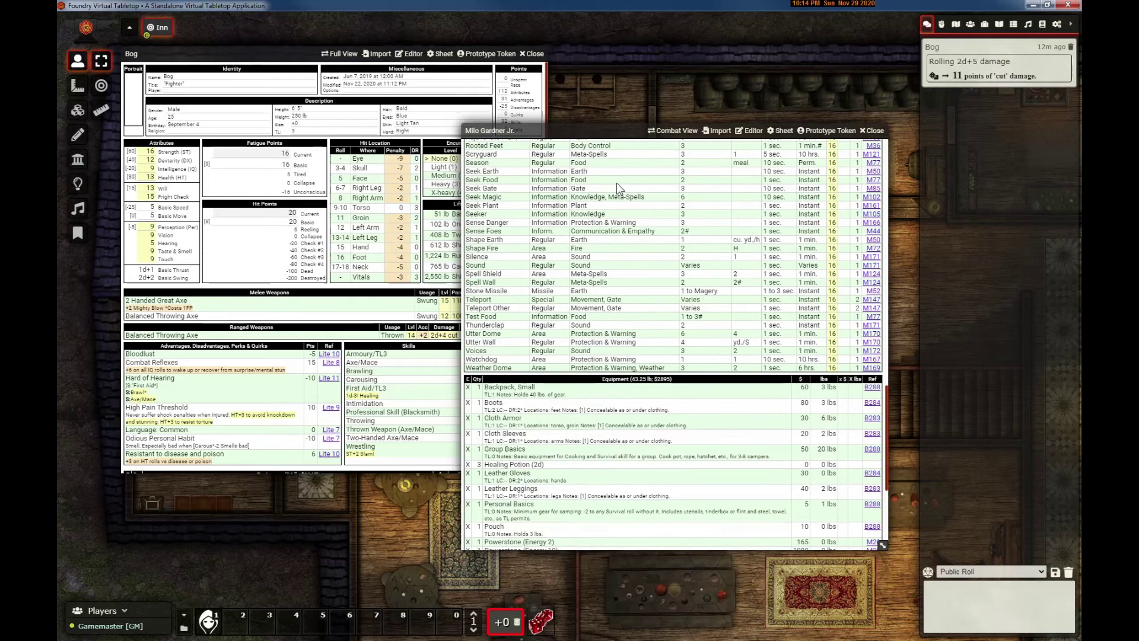
scroll(617, 183, down, 4)
scroll(619, 188, up, 15)
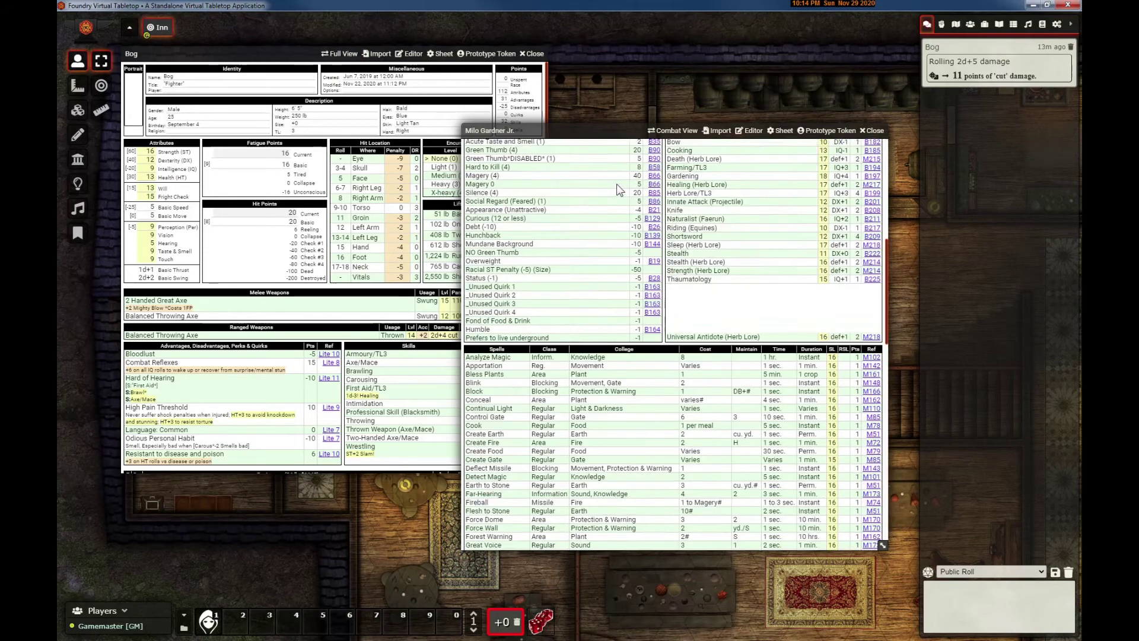
scroll(619, 190, up, 6)
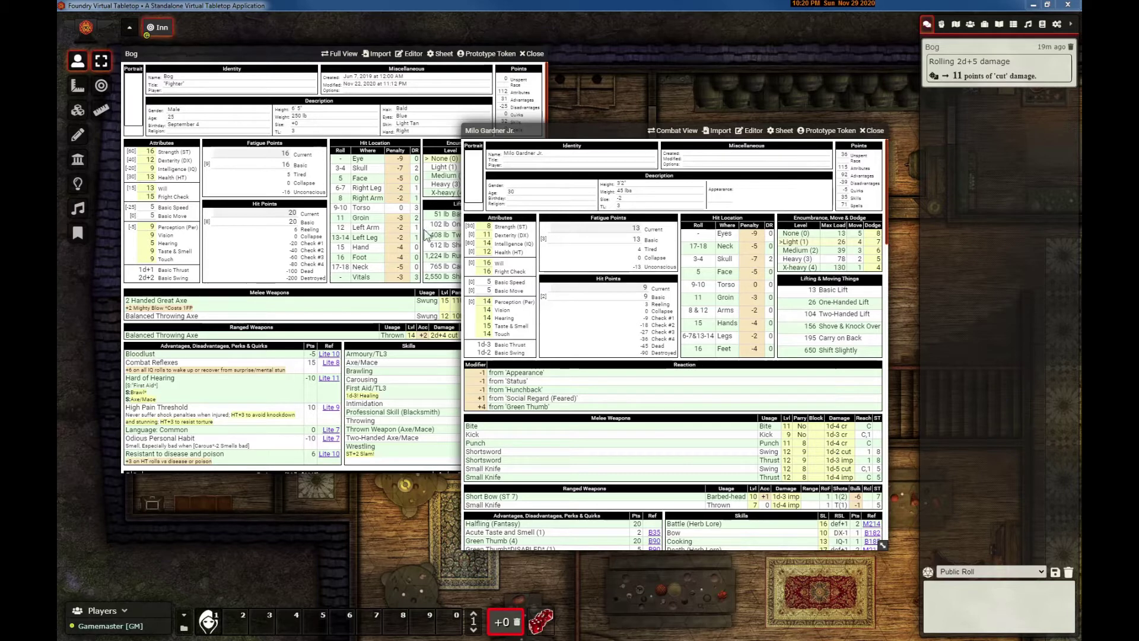
click(442, 332)
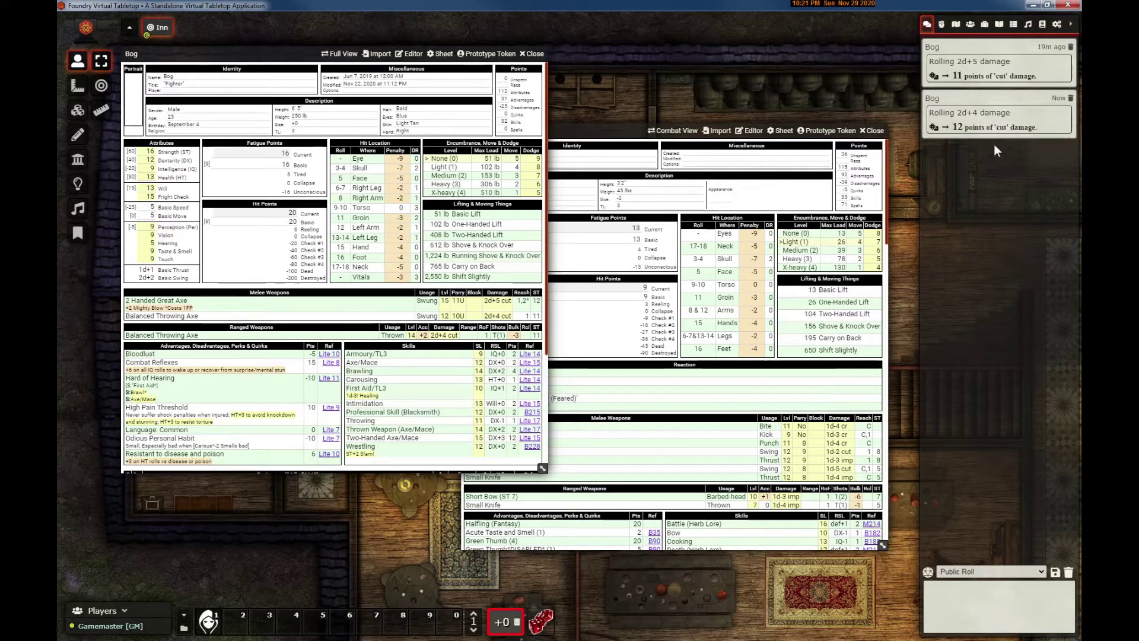
drag(981, 113, 446, 205)
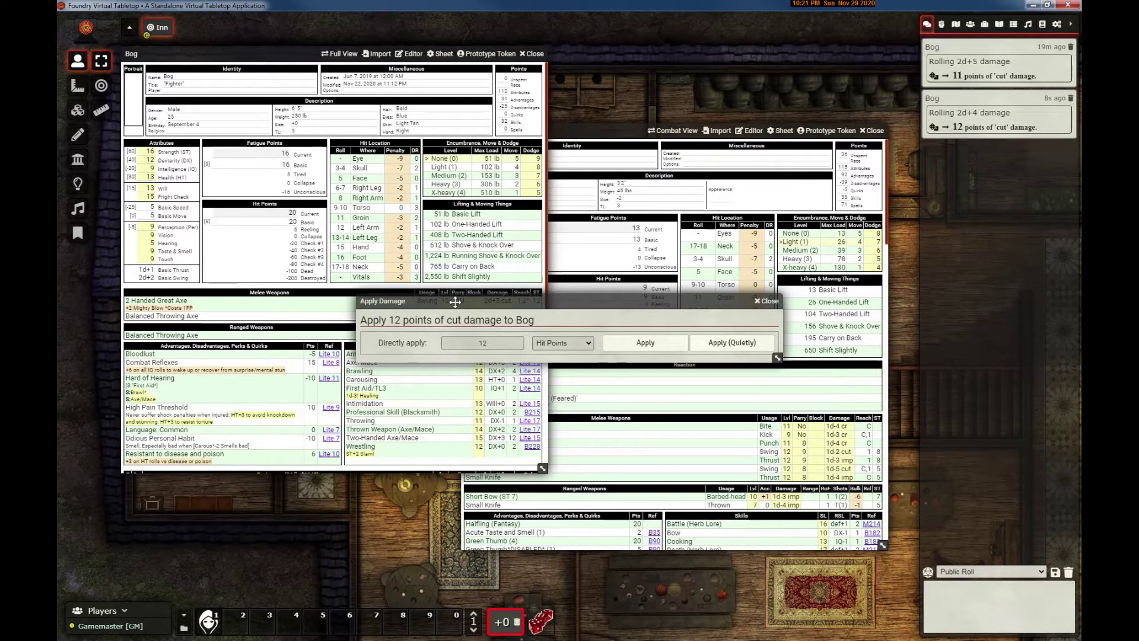
- Apply only 2 points of damage to Bog's Hit Points, lowering them from 20 to 18
click(480, 345)
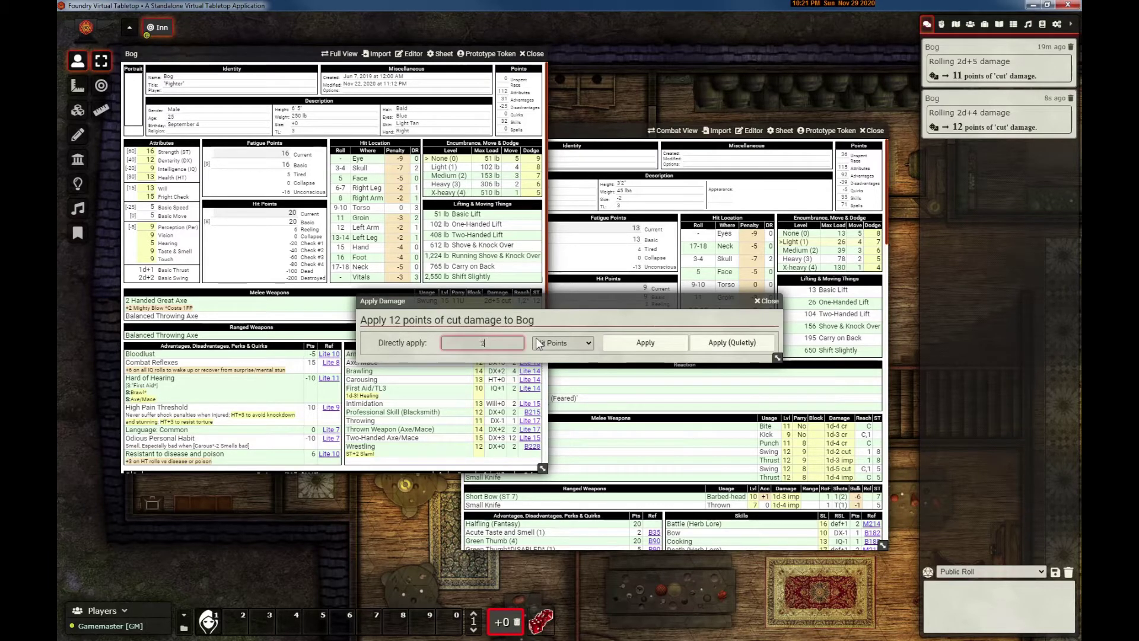
text(2)
key(Tab)
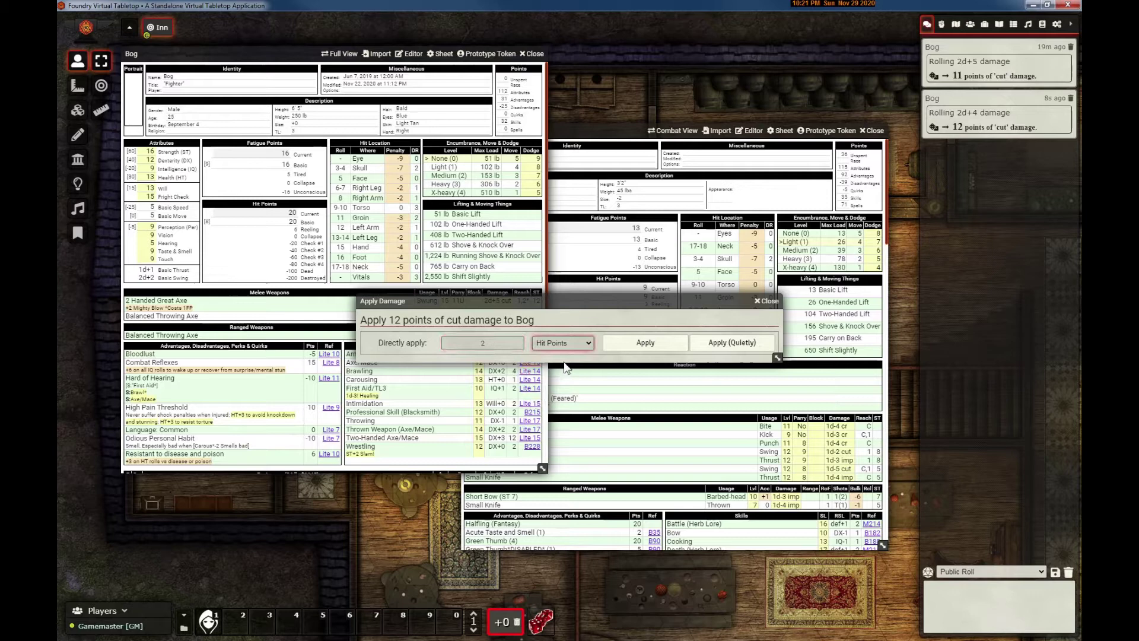
click(589, 341)
click(563, 355)
click(730, 348)
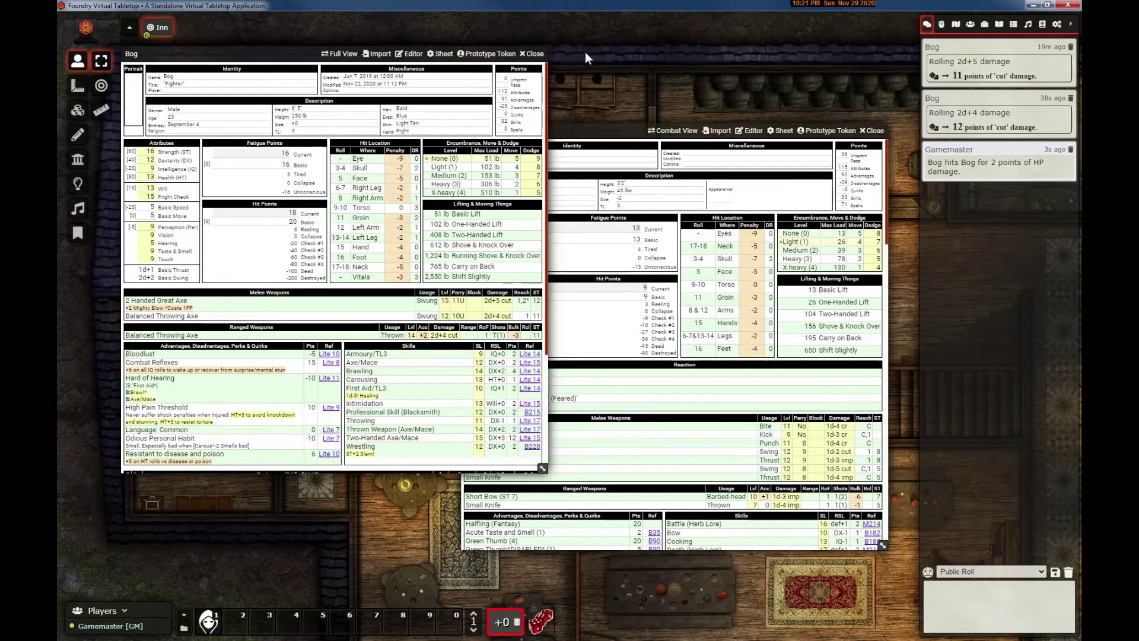
- Uncheck 'Use simple Apply Damage dialog' in the GURPS system settings, save, and return to chat
click(1056, 26)
click(970, 134)
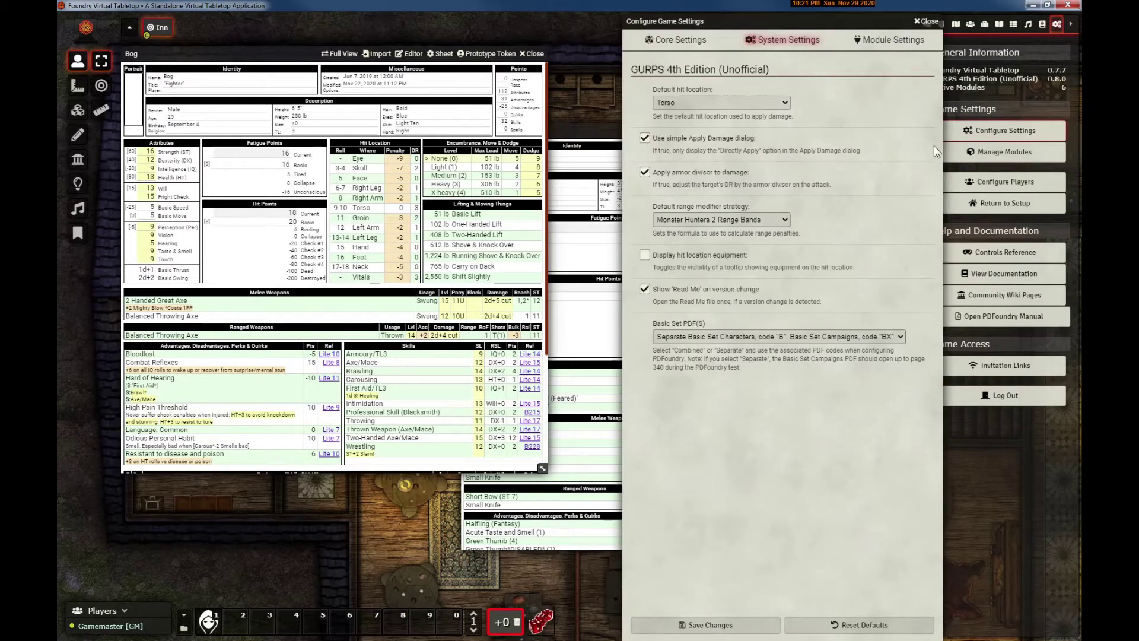
click(739, 141)
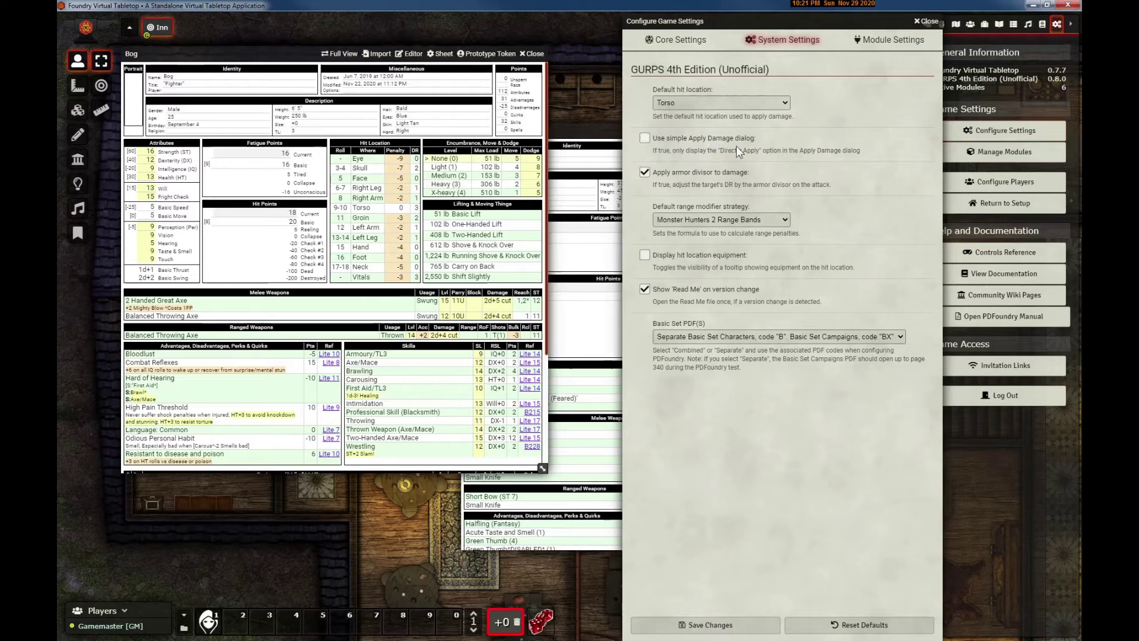
click(672, 626)
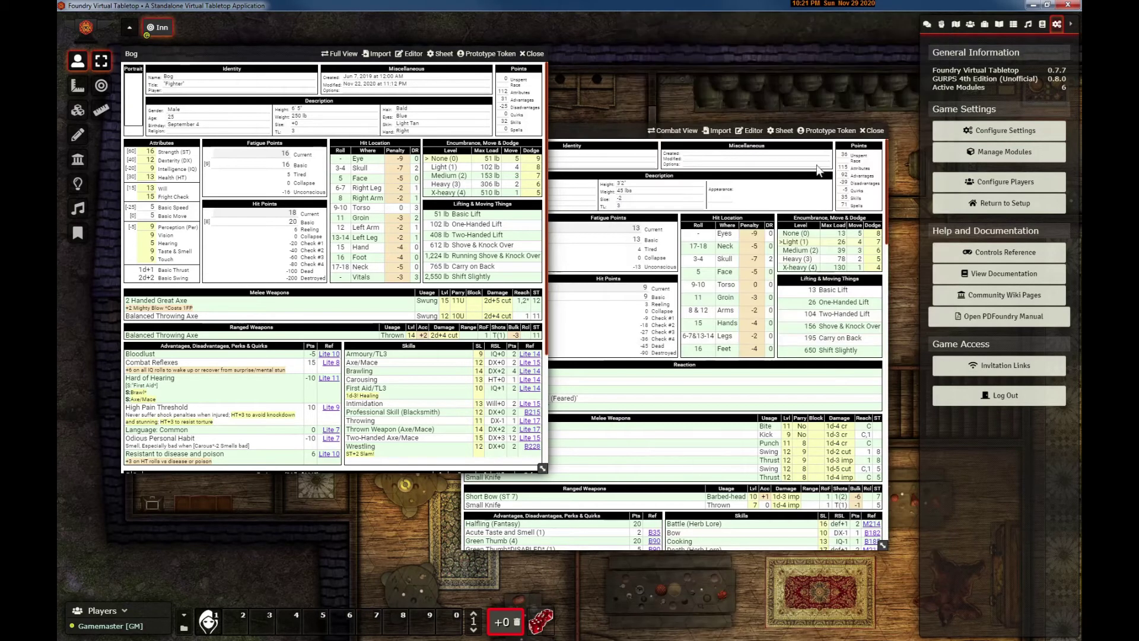
click(926, 25)
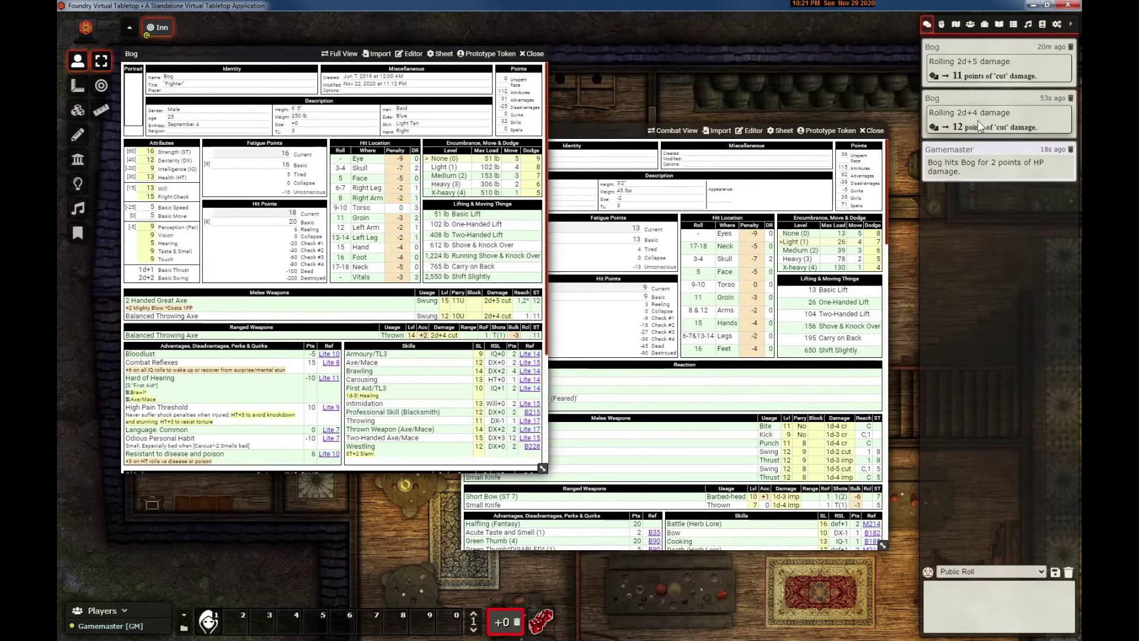
- Apply 2 damage to Bog from the 11-point cut roll, leaving 16 HP, then dismiss the reopened damage options
drag(986, 67, 452, 260)
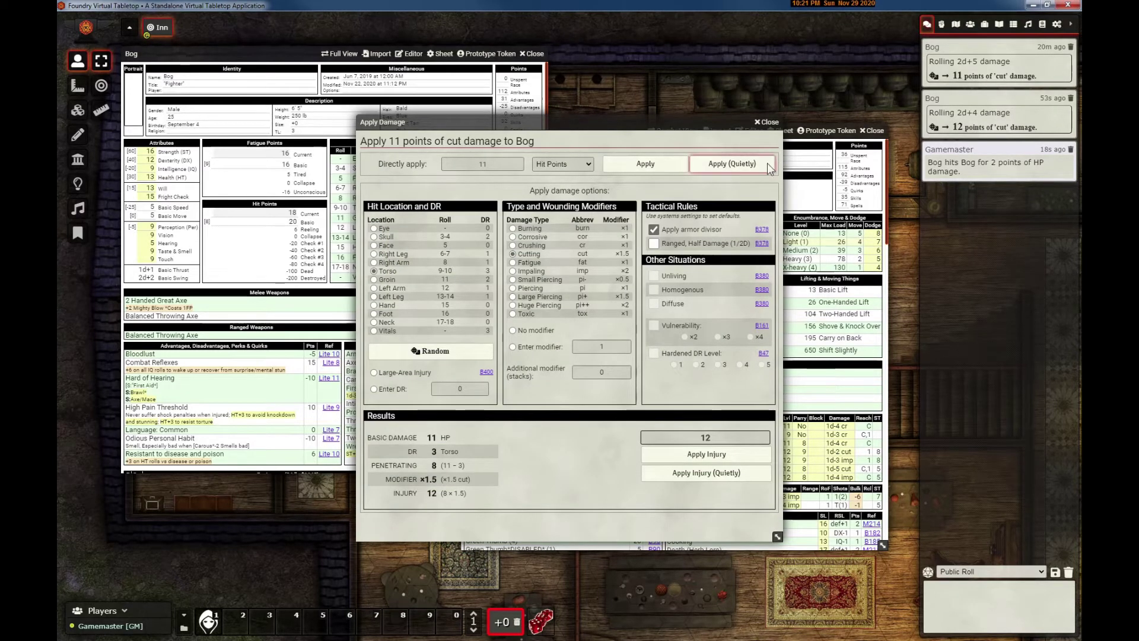
double_click(506, 161)
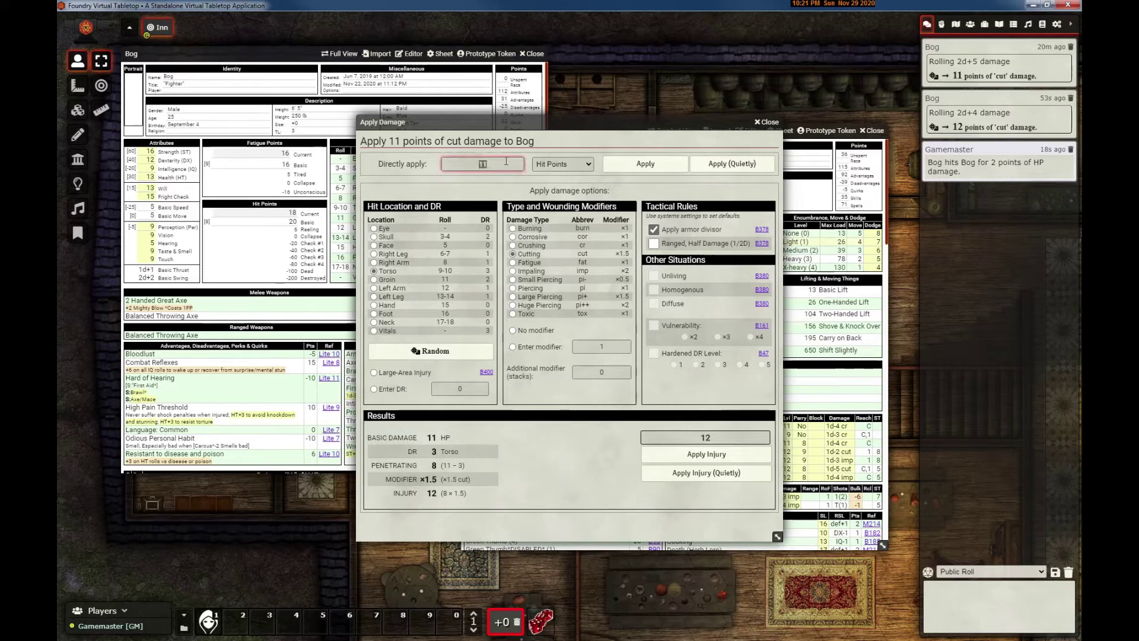
text(2)
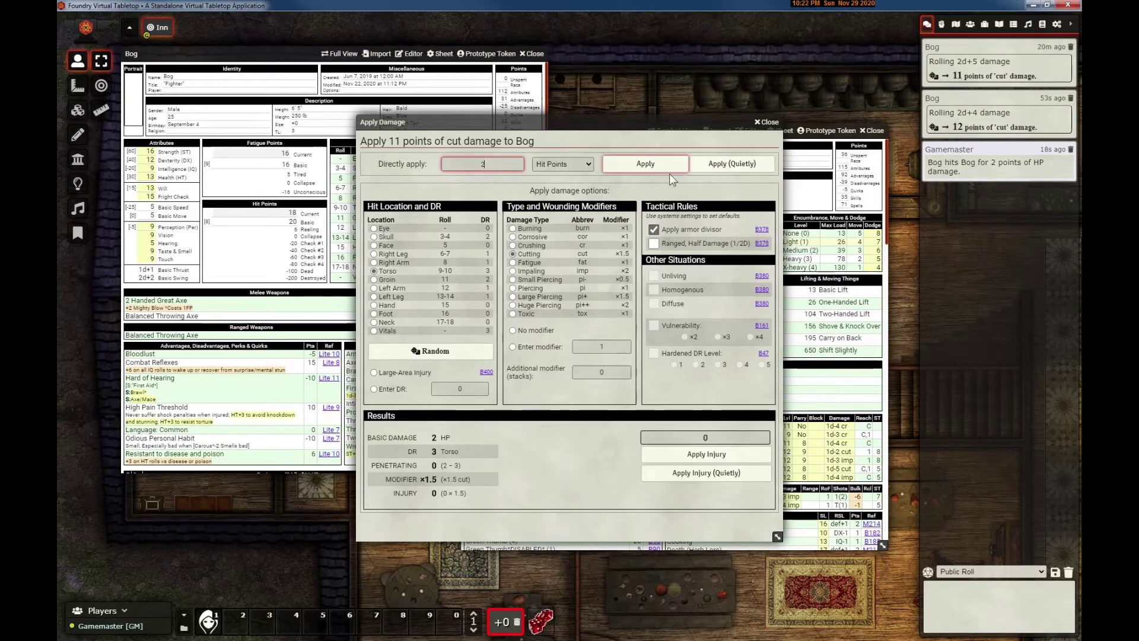
click(655, 166)
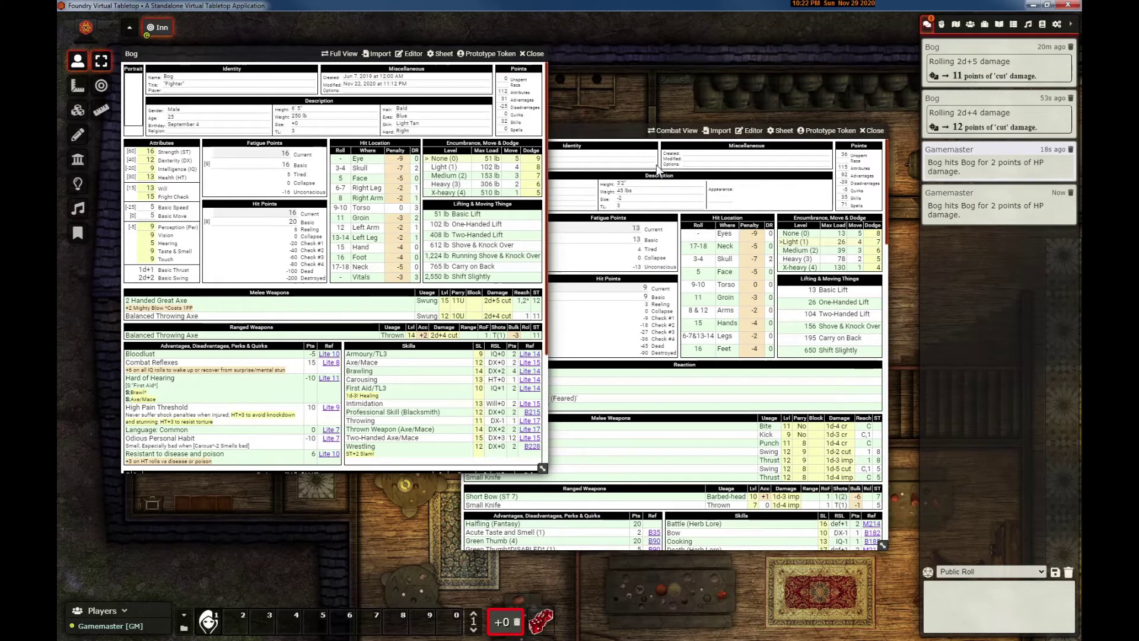
drag(973, 75, 451, 237)
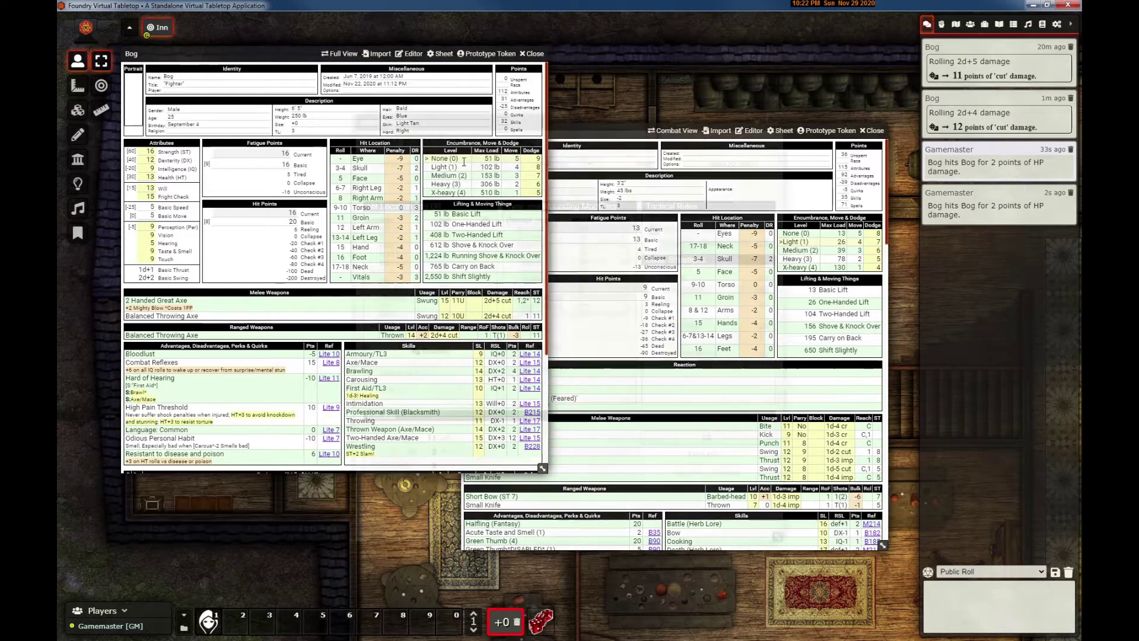
click(769, 122)
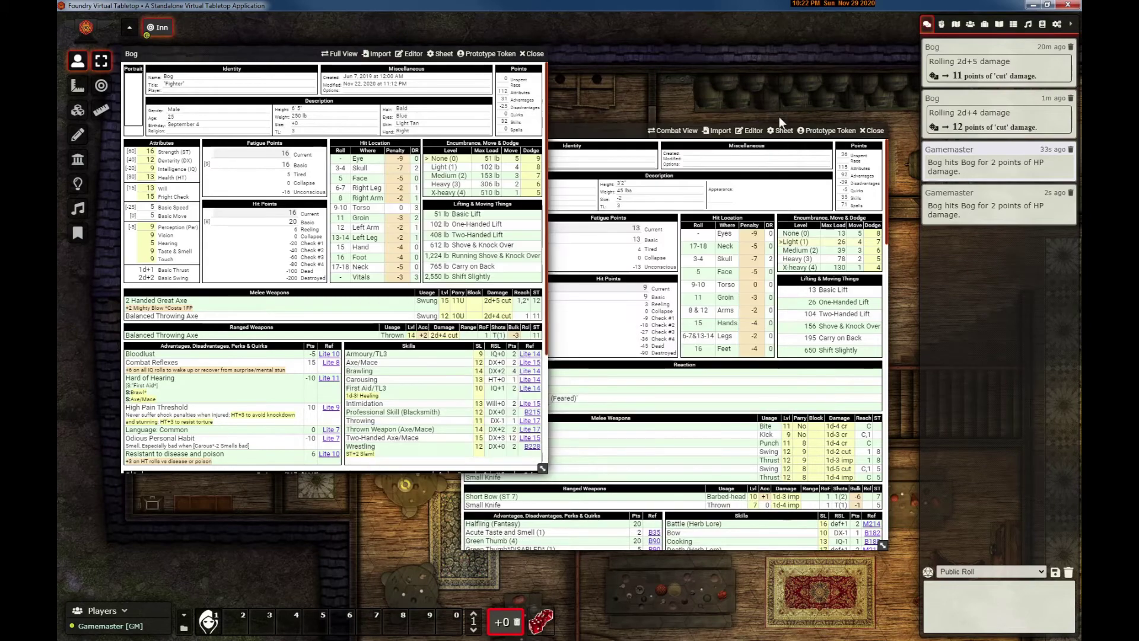
- Open full damage options for the 11 cut roll, trying Left Leg, Random and DR 2, then Torso
drag(987, 67, 572, 160)
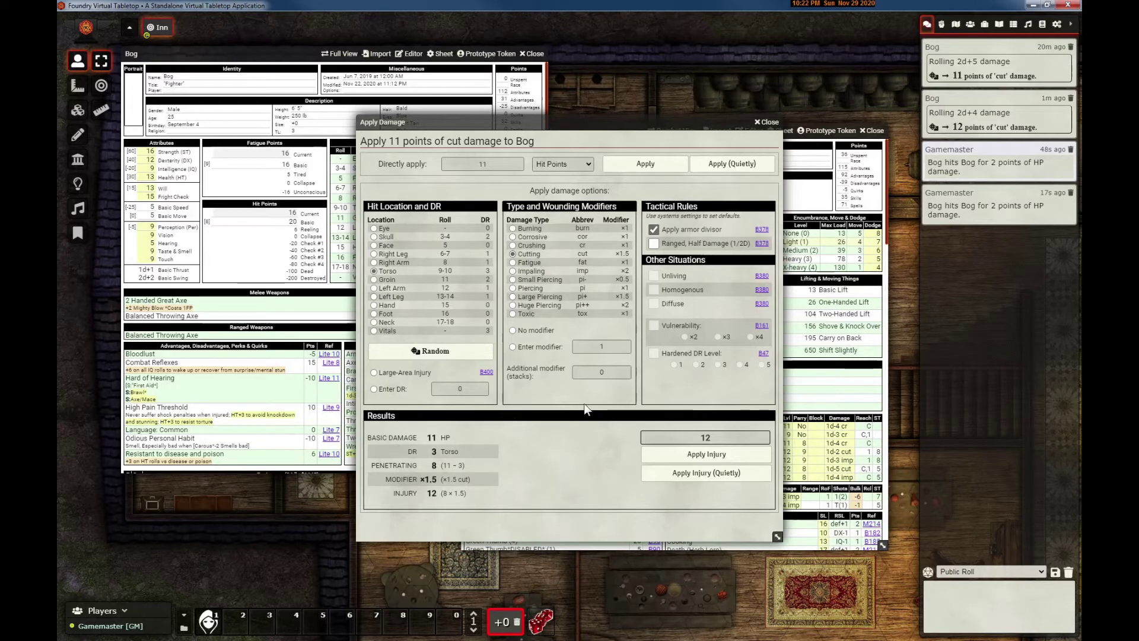
click(374, 297)
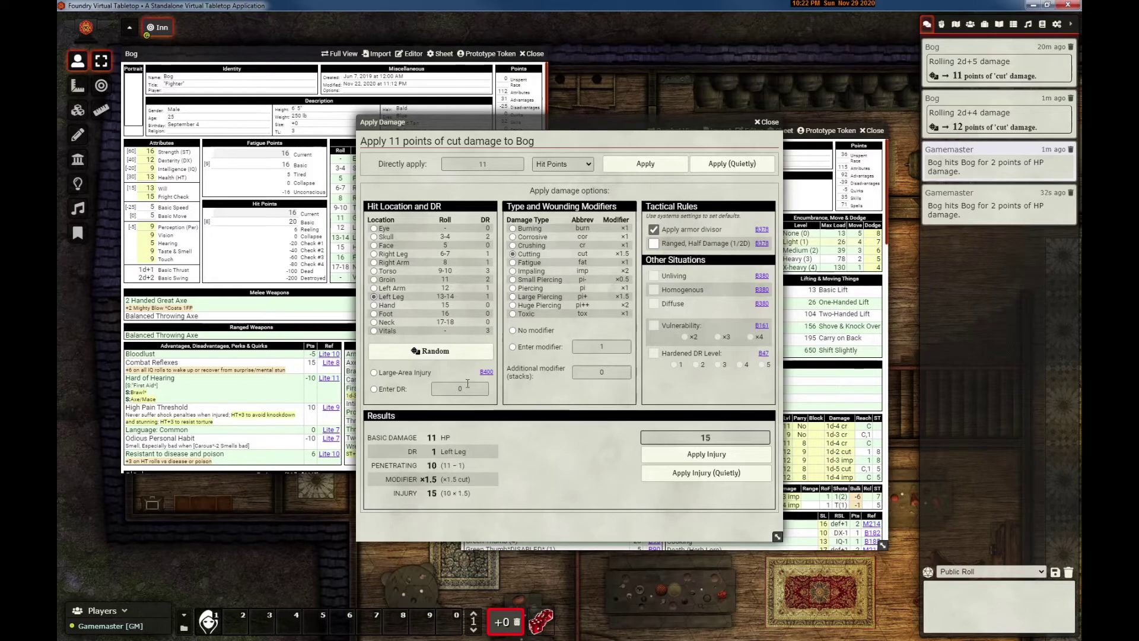
click(430, 352)
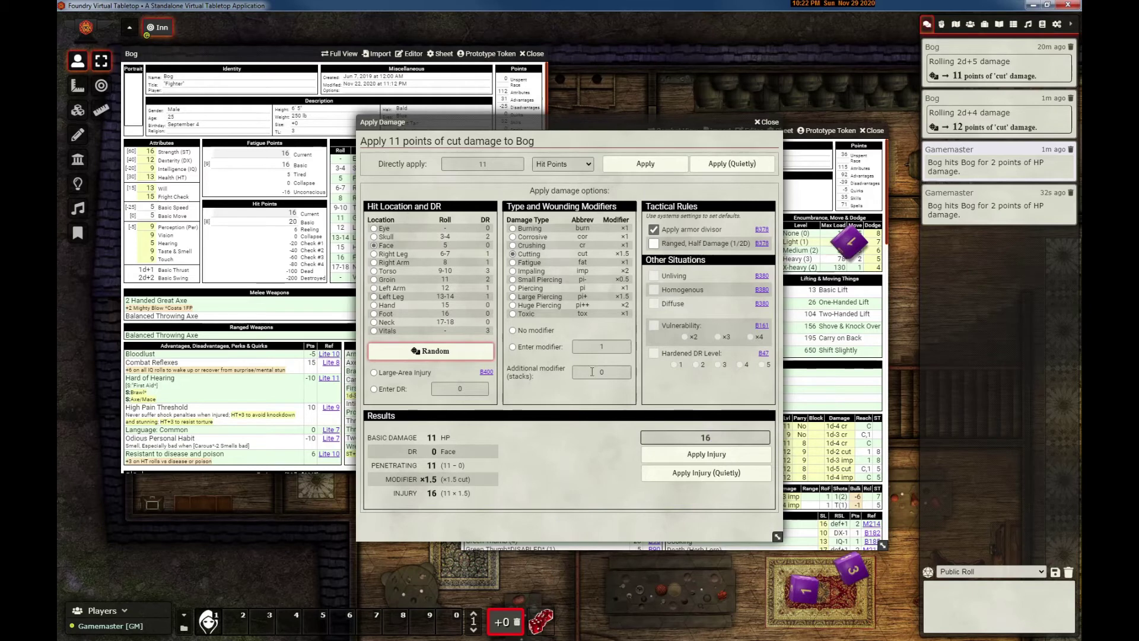
click(394, 390)
click(457, 388)
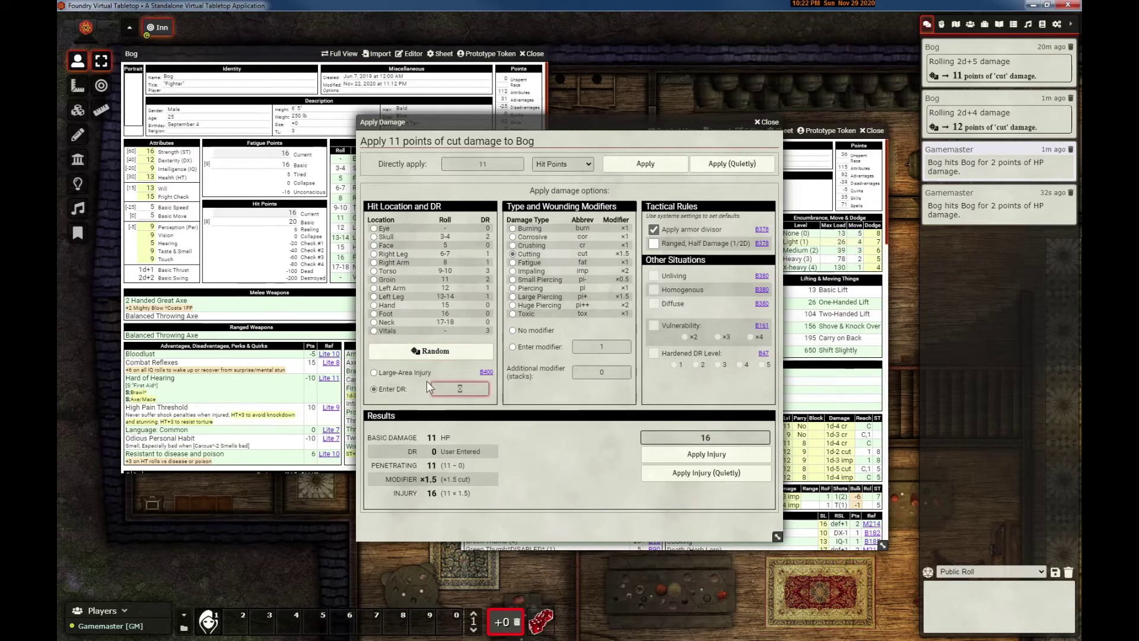
text(2)
click(546, 422)
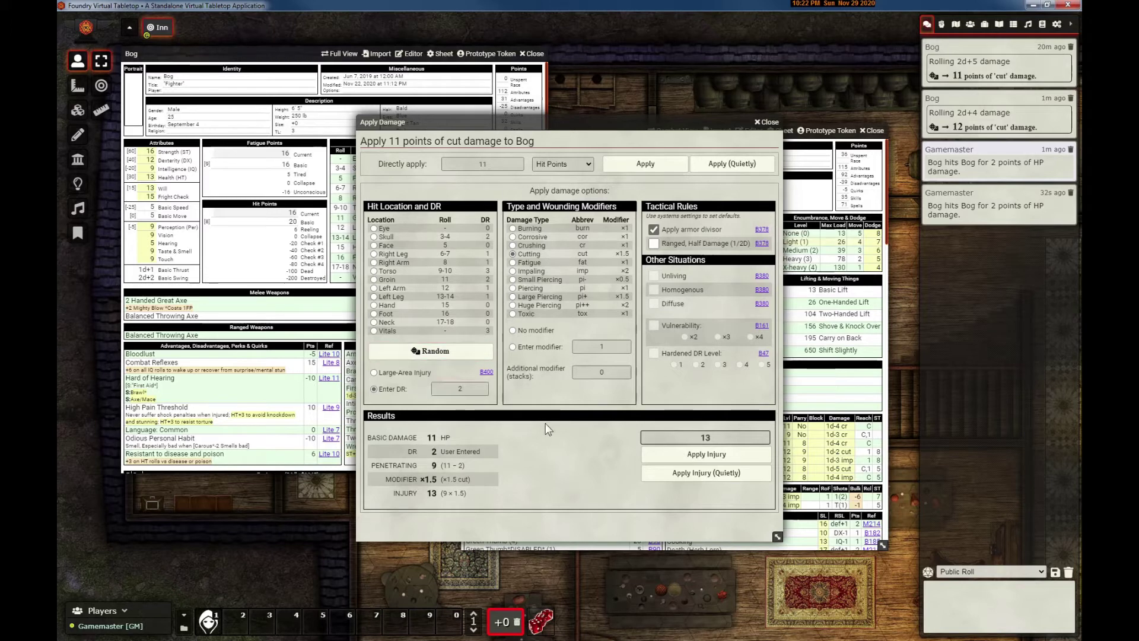
click(374, 271)
- Apply the torso hit with Cutting wounding and Ranged 1/2D, dealing 3 HP and leaving Bog at 13
click(514, 331)
click(513, 347)
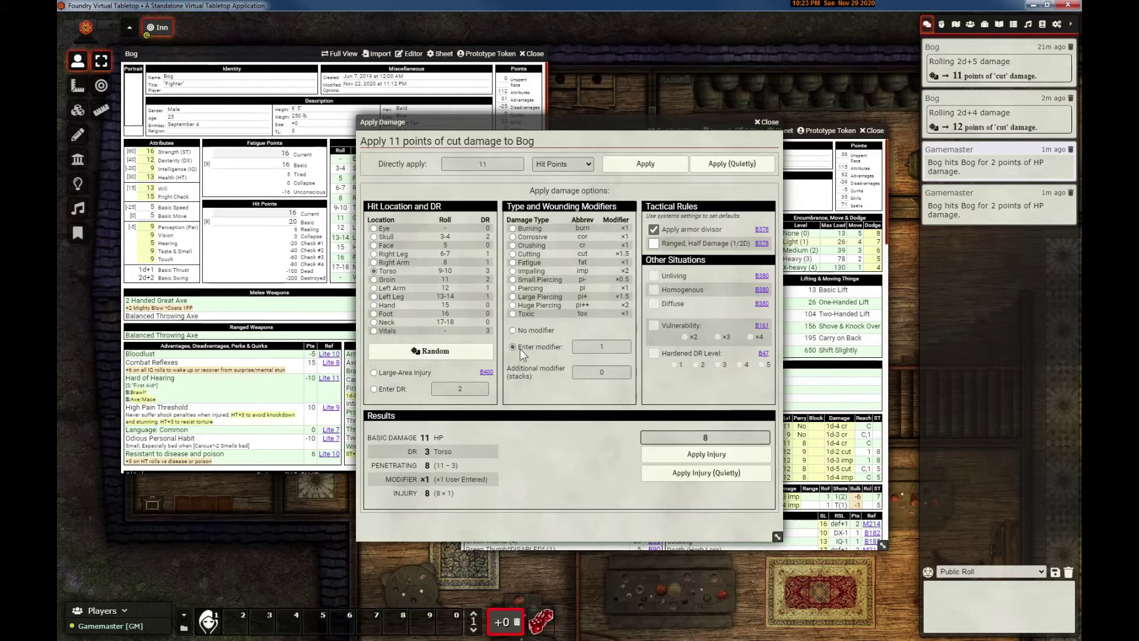
click(513, 255)
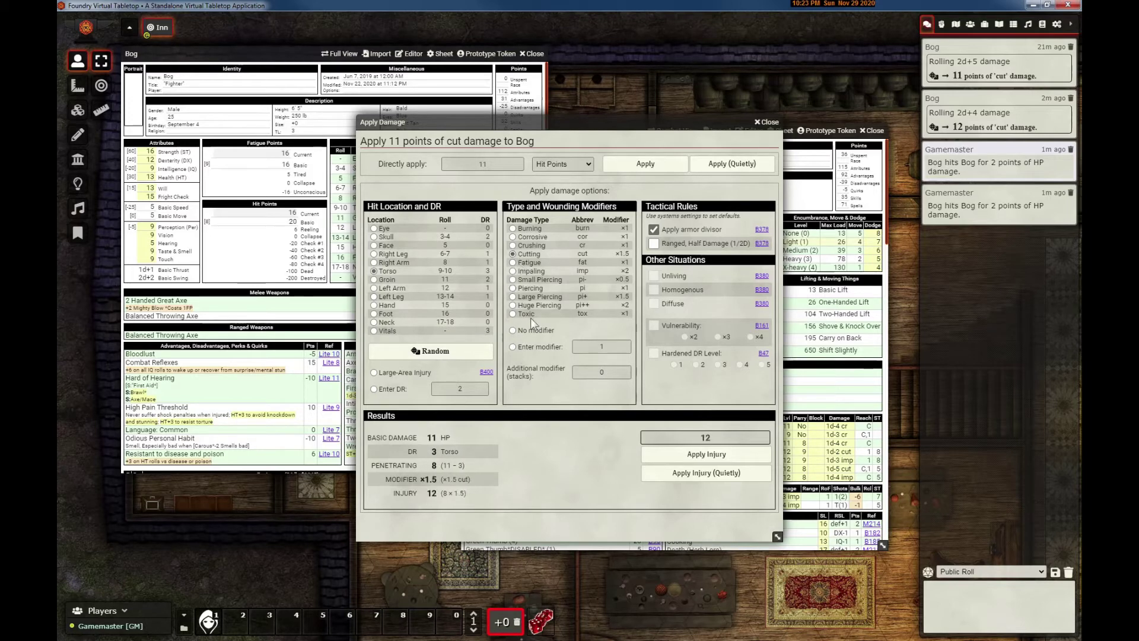
click(654, 244)
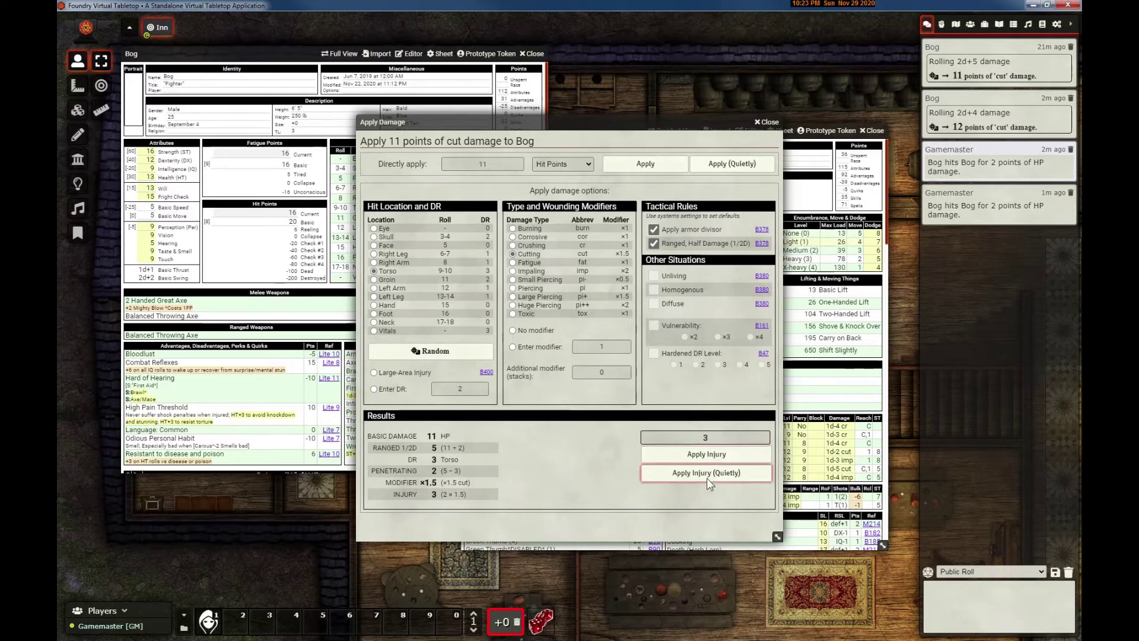
click(706, 472)
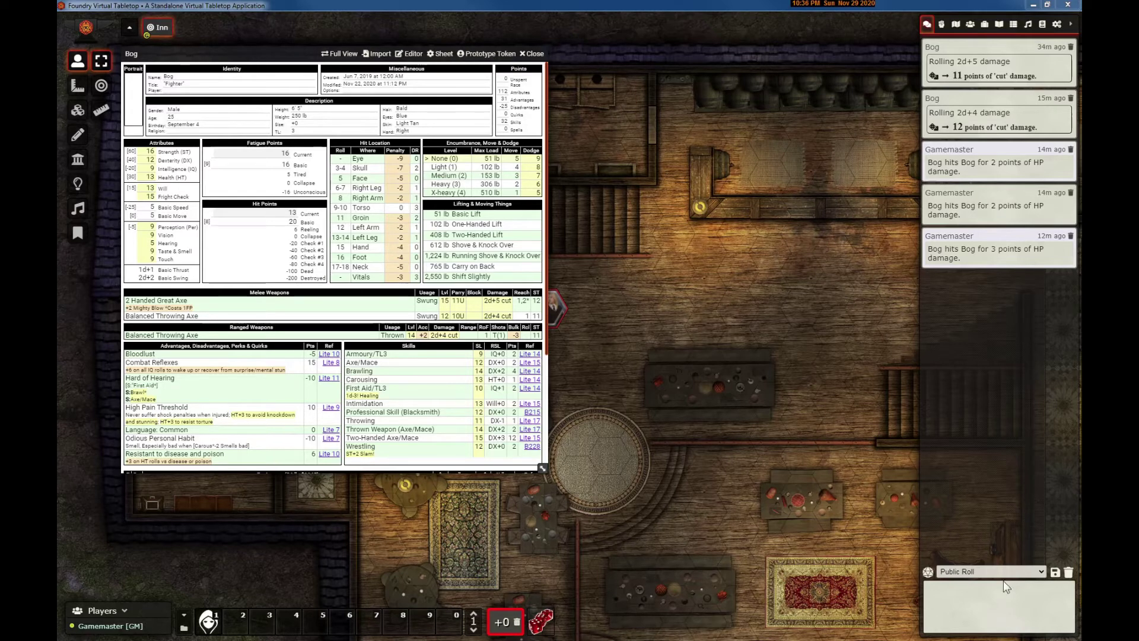
- Post a Brawl skill link (:Brawkl) to chat and roll Brawling 14 from it, succeeding by 2
click(982, 625)
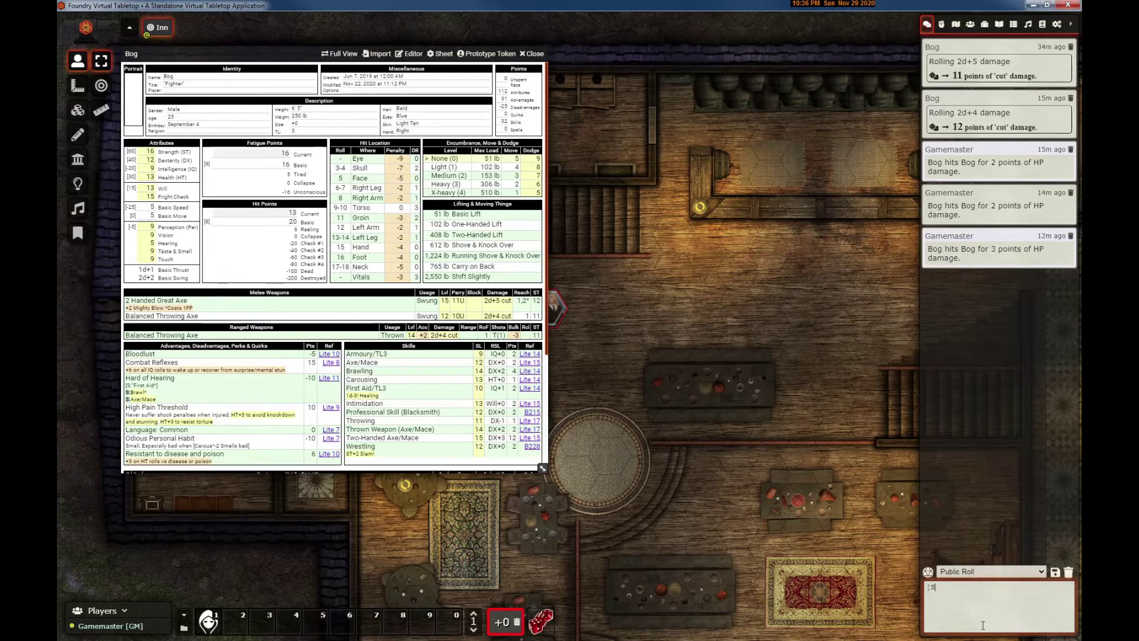
text(:Brawkl)
key(Return)
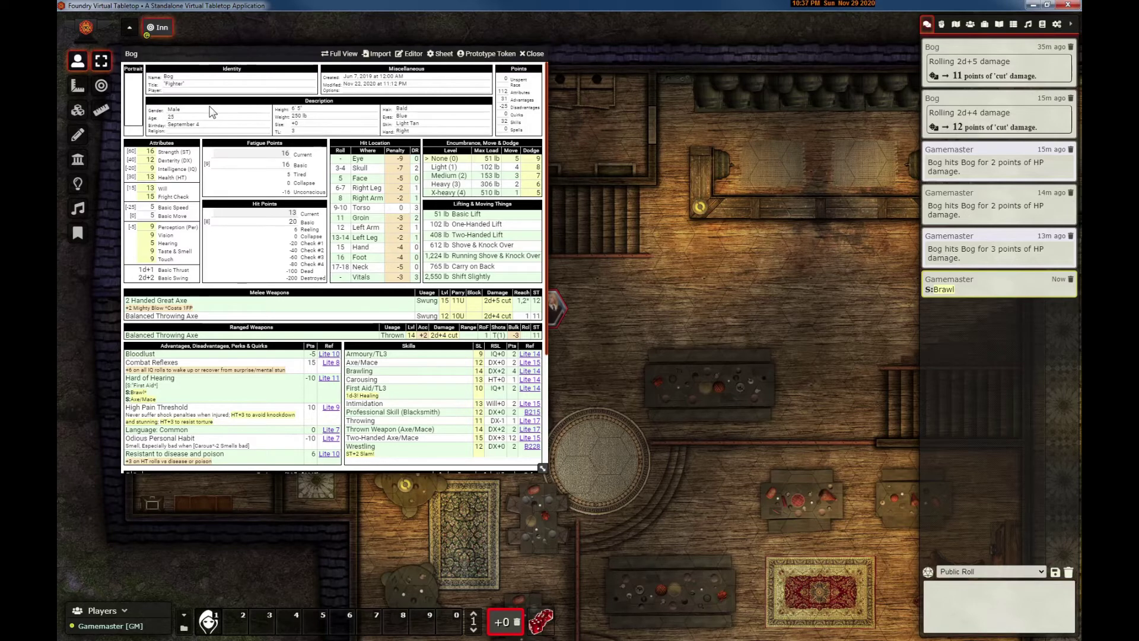
click(948, 293)
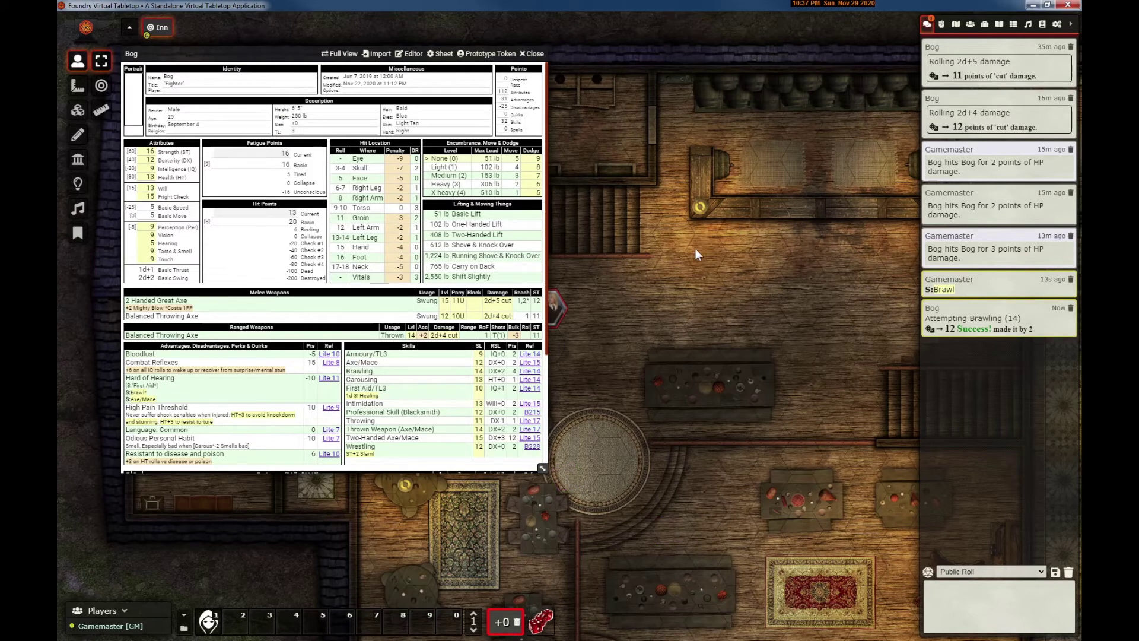
click(978, 612)
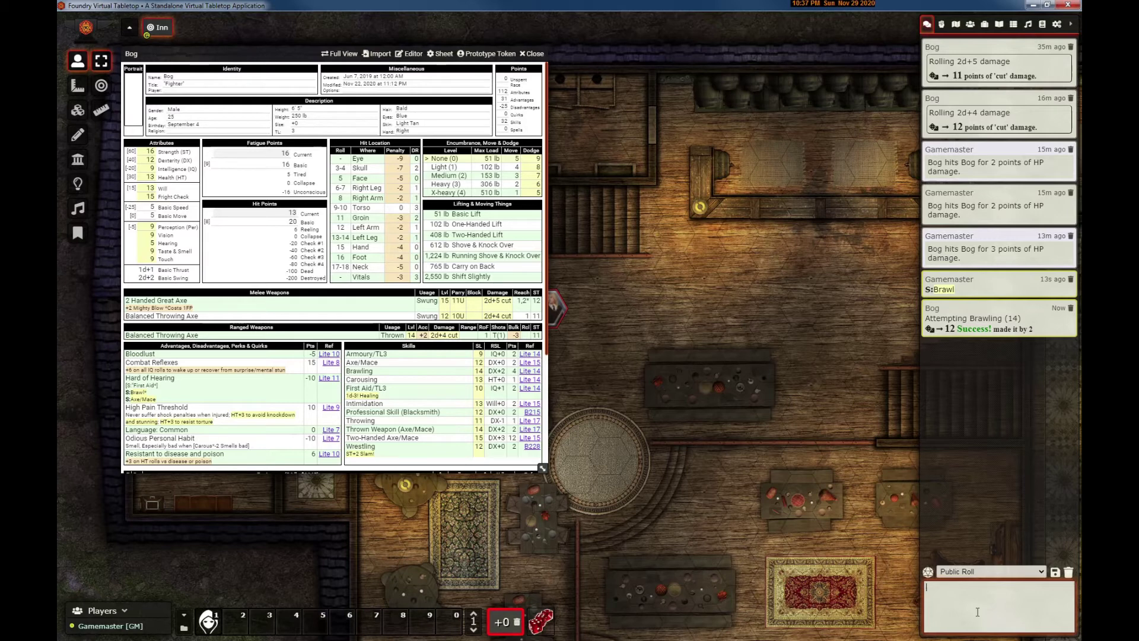
- Whisper a [S:First*Aid] skill link to a player and roll First Aid/TL3 from it
text(/w Tom [S:First*Aid])
key(Return)
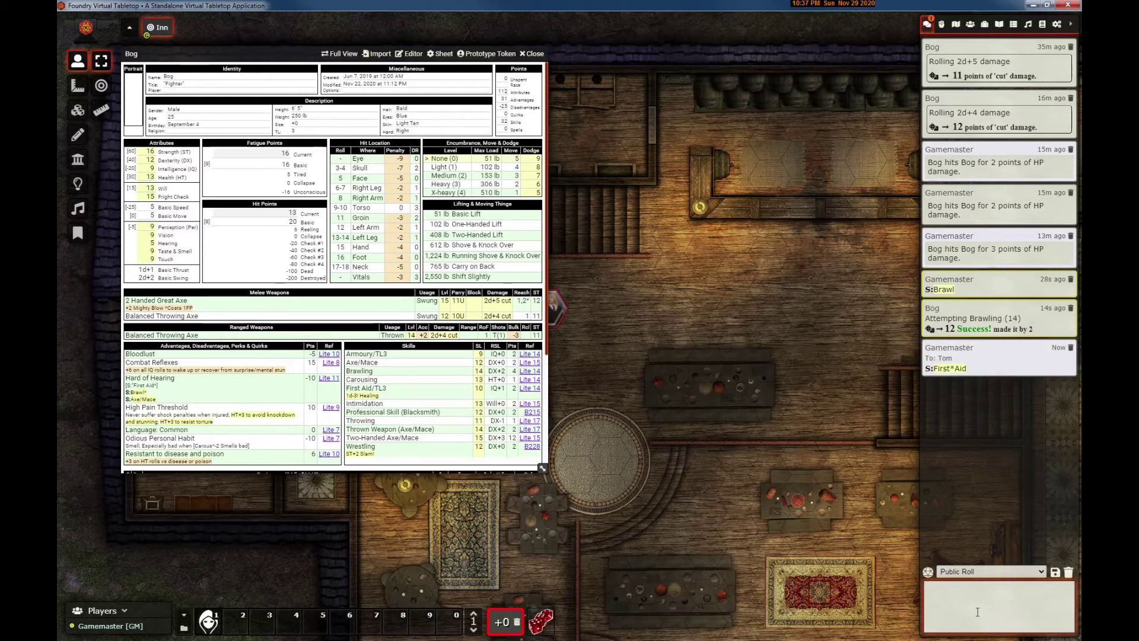
click(951, 369)
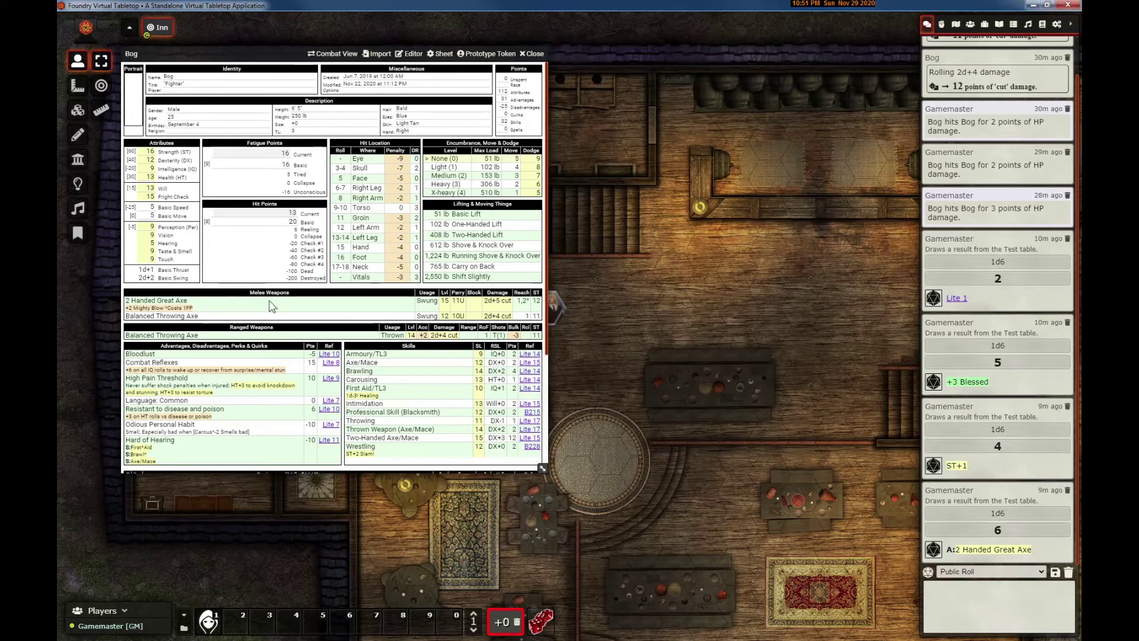
- Move Bloodlust below Odious Personal Habit and shift Professional Skill (Blacksmith) and Thrown Weapon (Axe/Mace) higher
scroll(285, 296, down, 3)
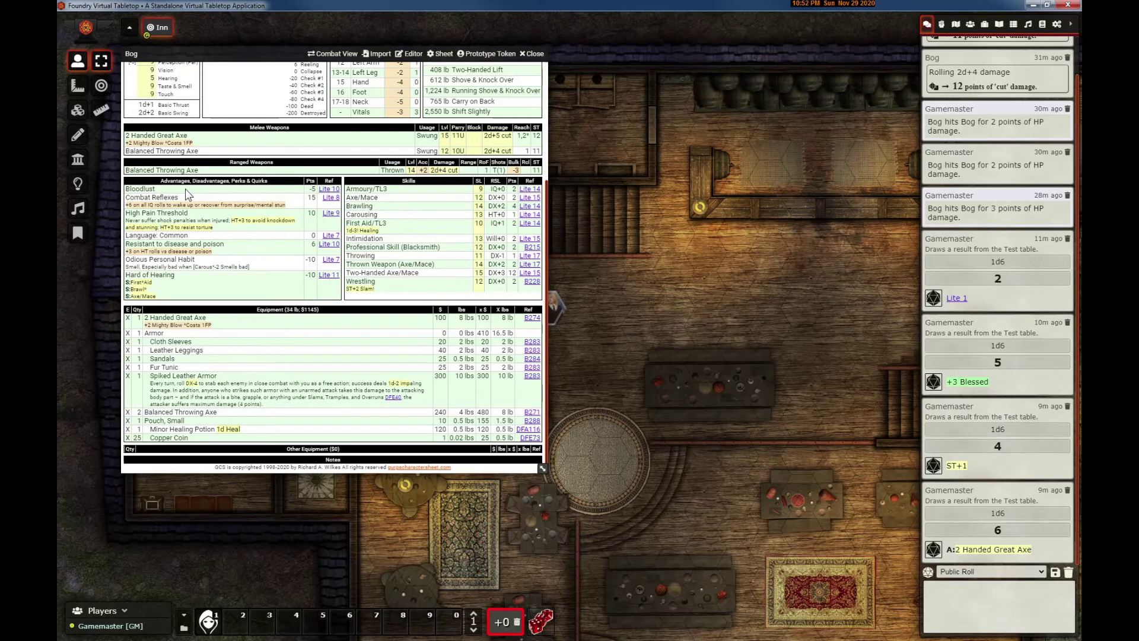
drag(168, 195, 241, 270)
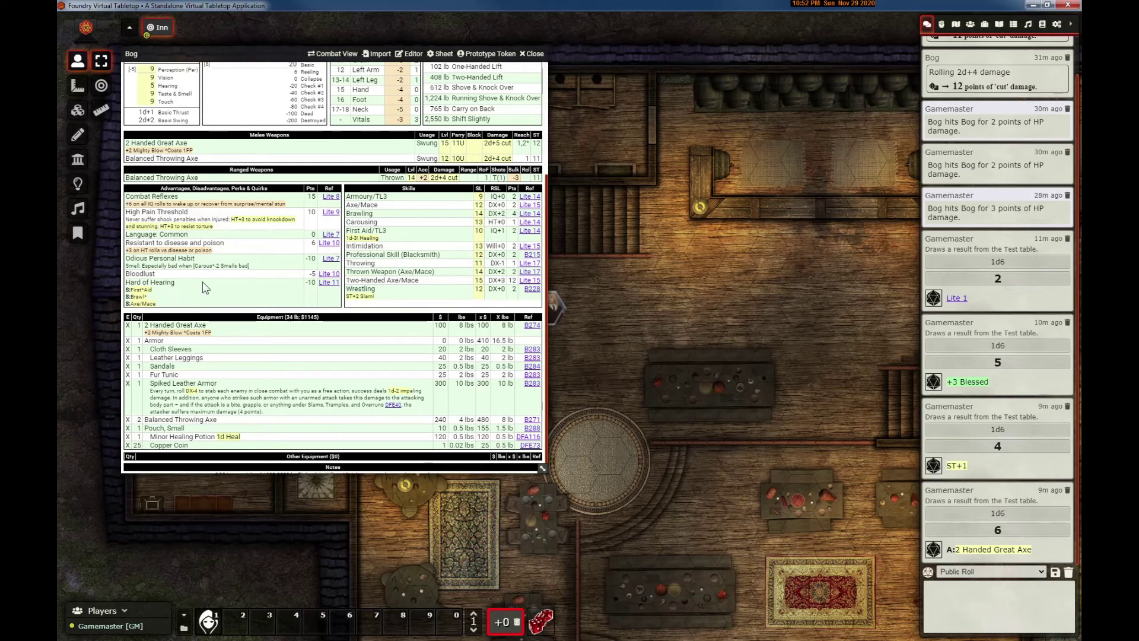
drag(375, 259, 383, 206)
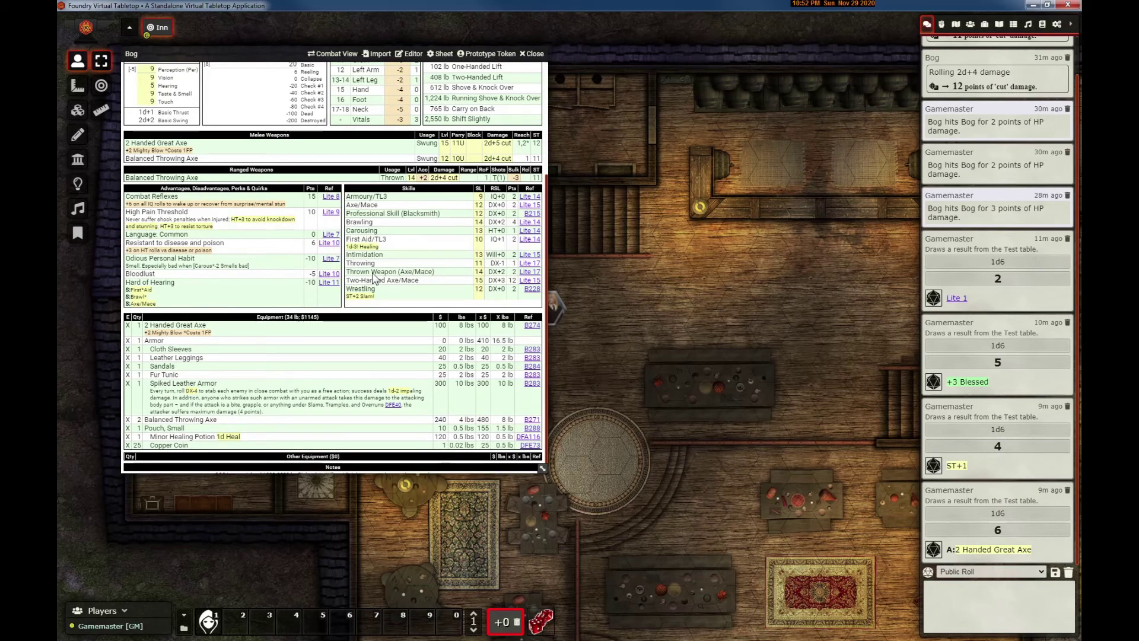
drag(377, 272, 382, 230)
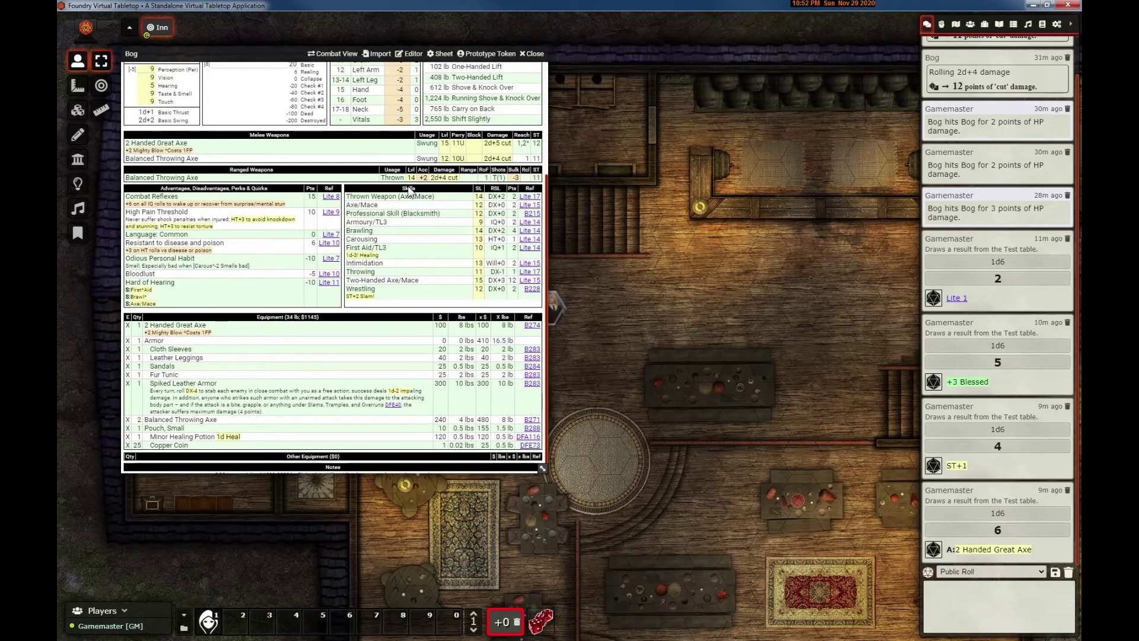
- Sort the Skills list A–Z, then the Advantages list Z–A and finally A–Z
right_click(536, 317)
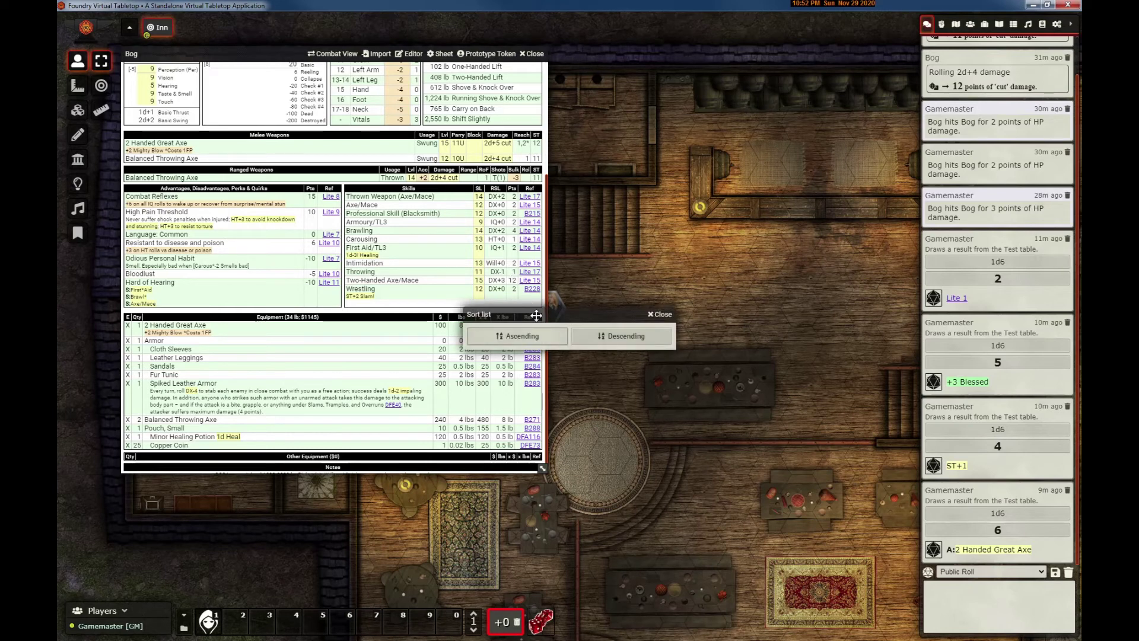
click(537, 334)
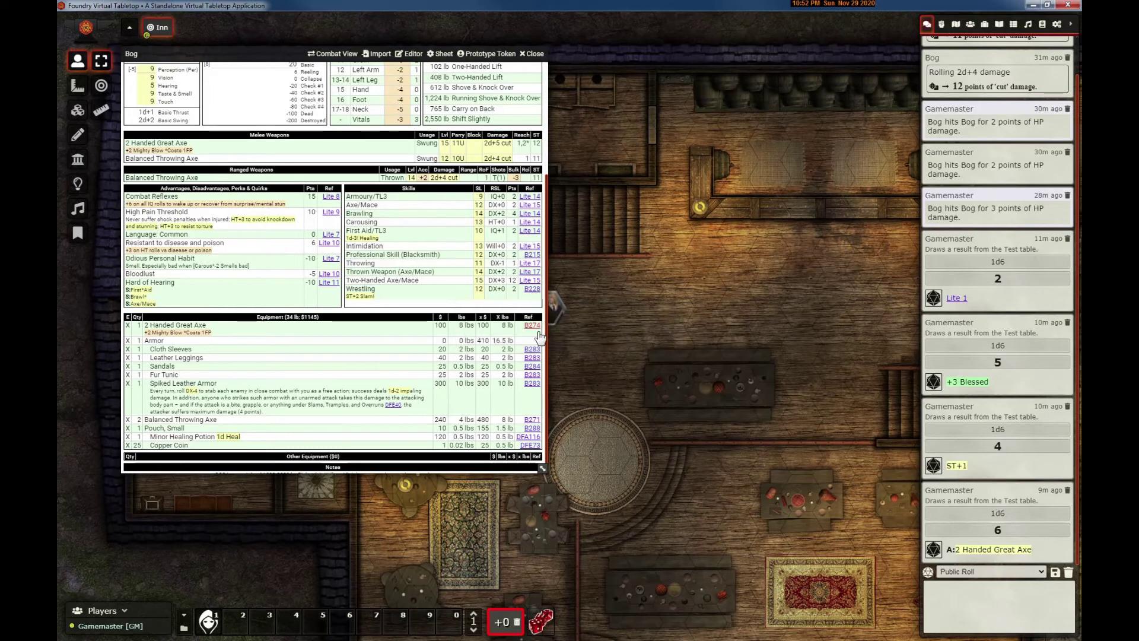
right_click(190, 193)
click(621, 337)
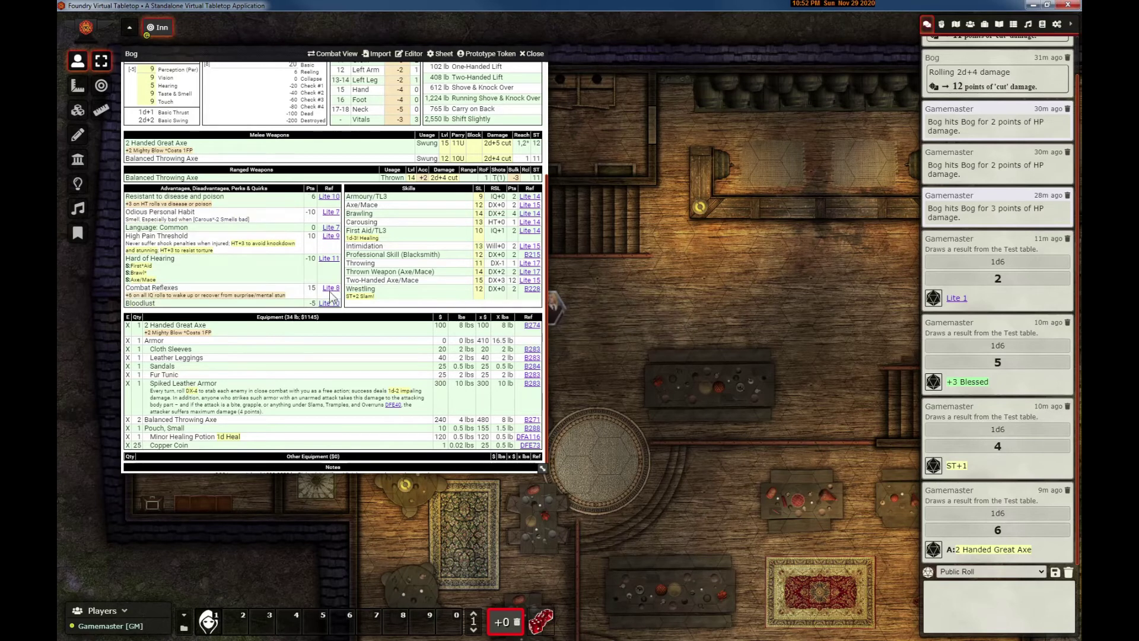
right_click(167, 189)
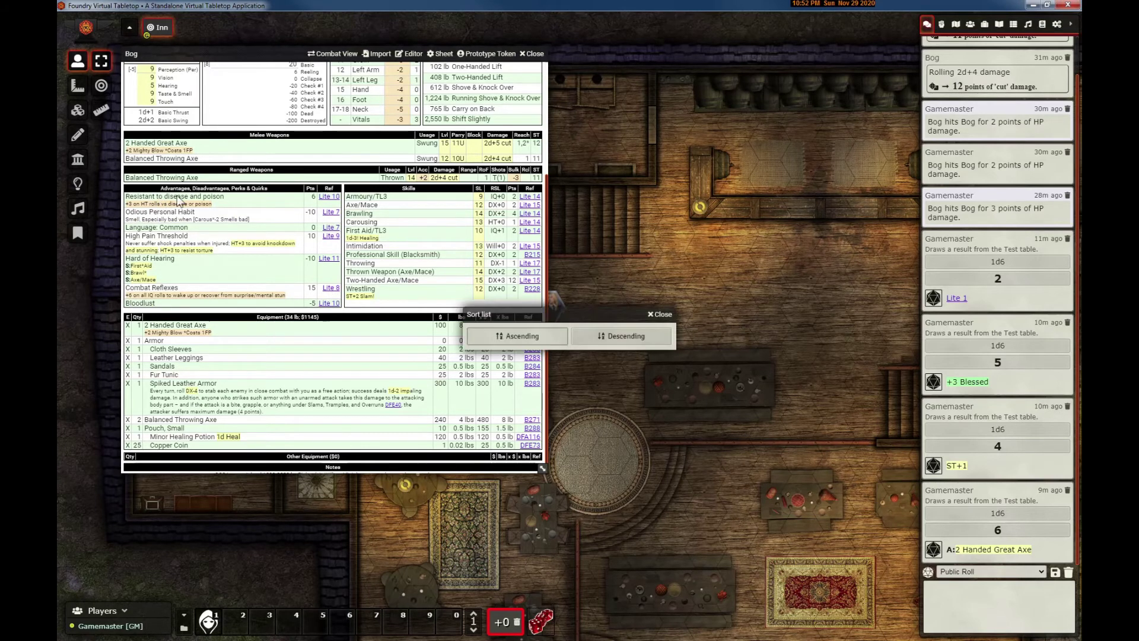
click(557, 337)
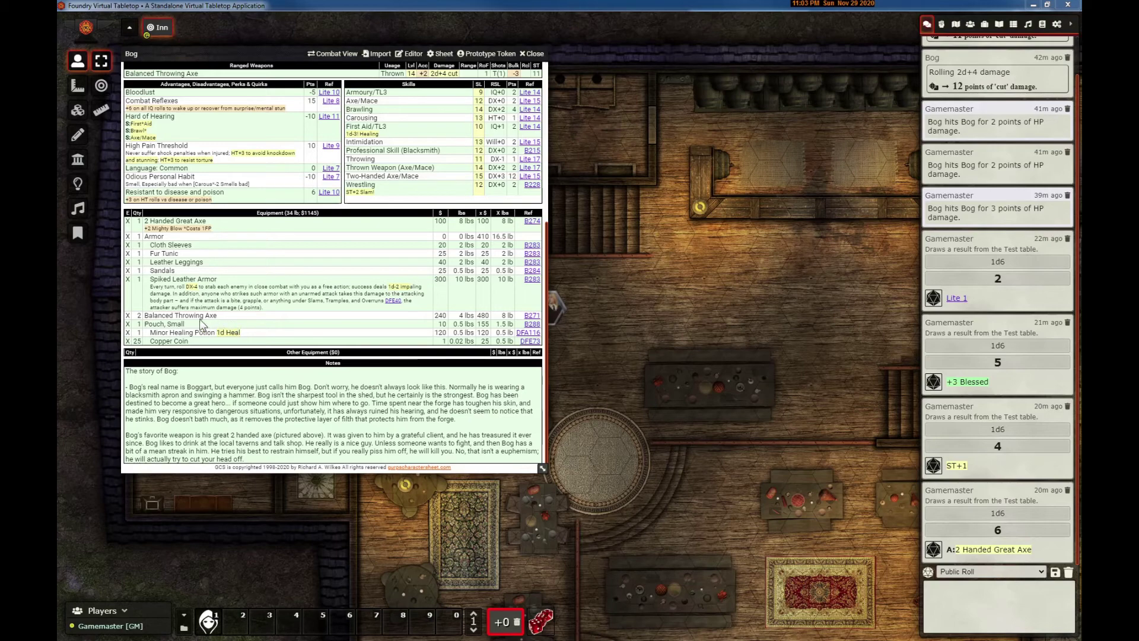
- Move Balanced Throwing Axe to Other Equipment, back into Equipment (Before), then into Other Equipment again
drag(189, 317, 270, 355)
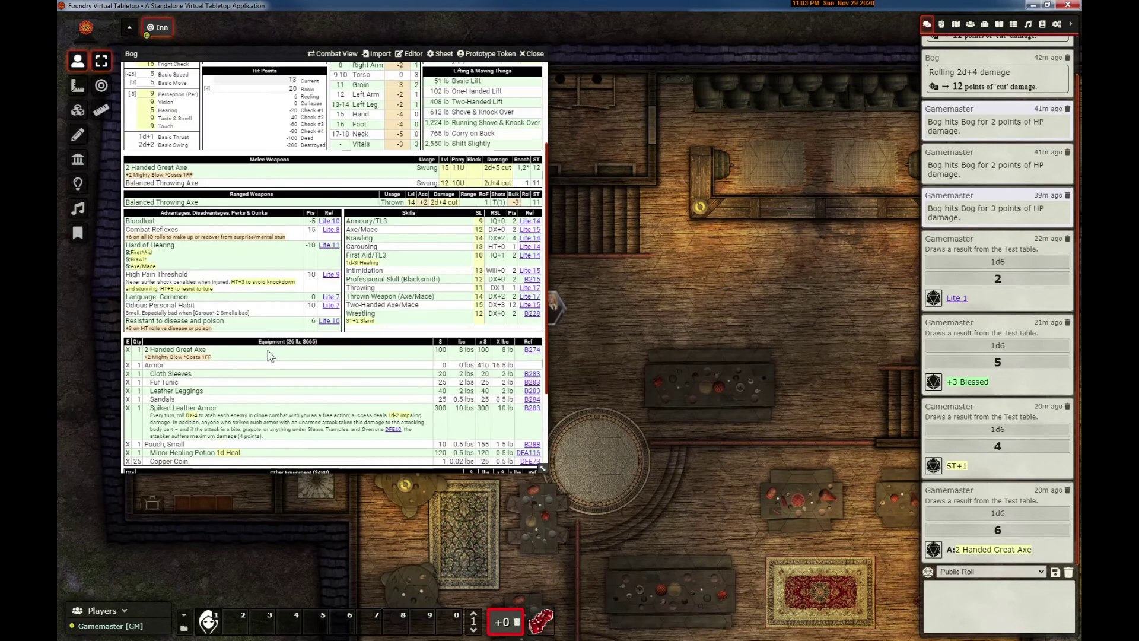
scroll(276, 361, down, 1)
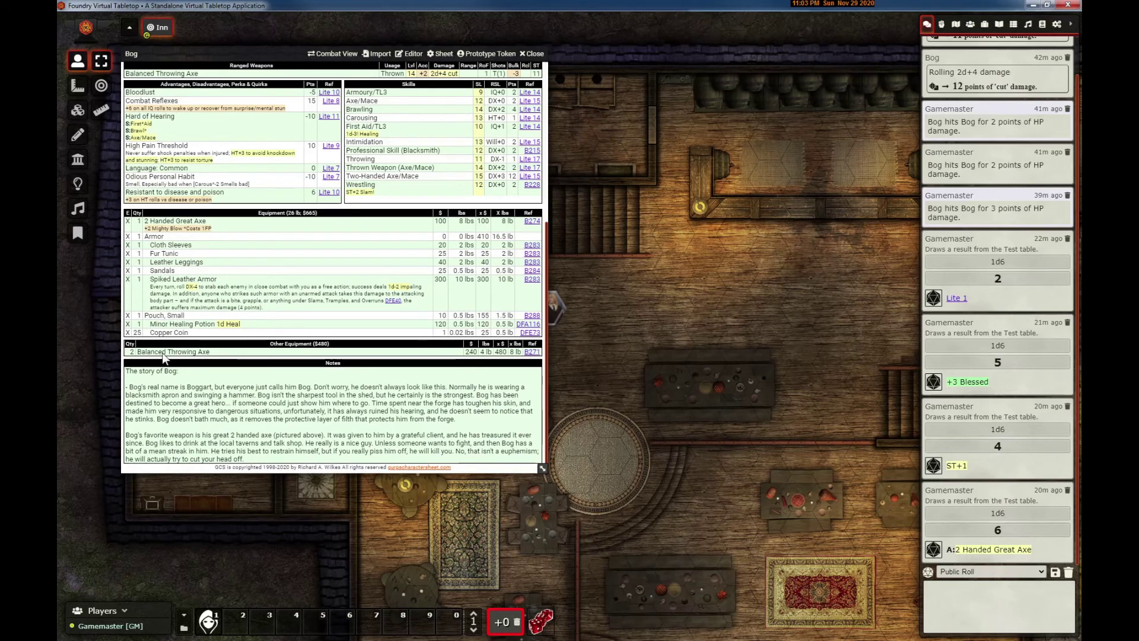
drag(162, 353, 181, 320)
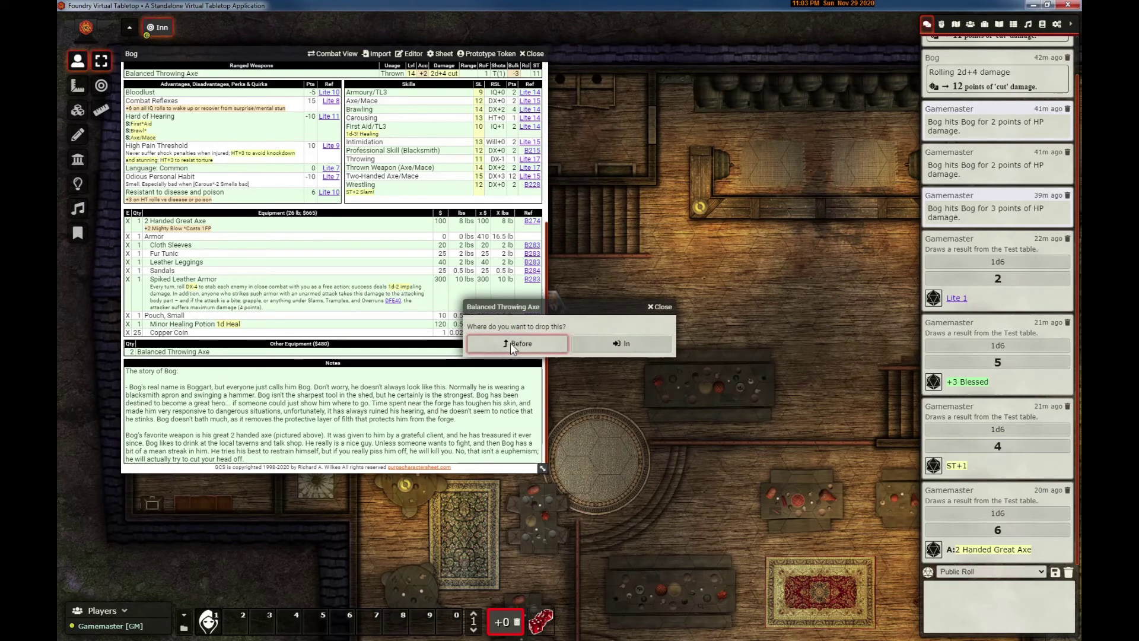
click(613, 345)
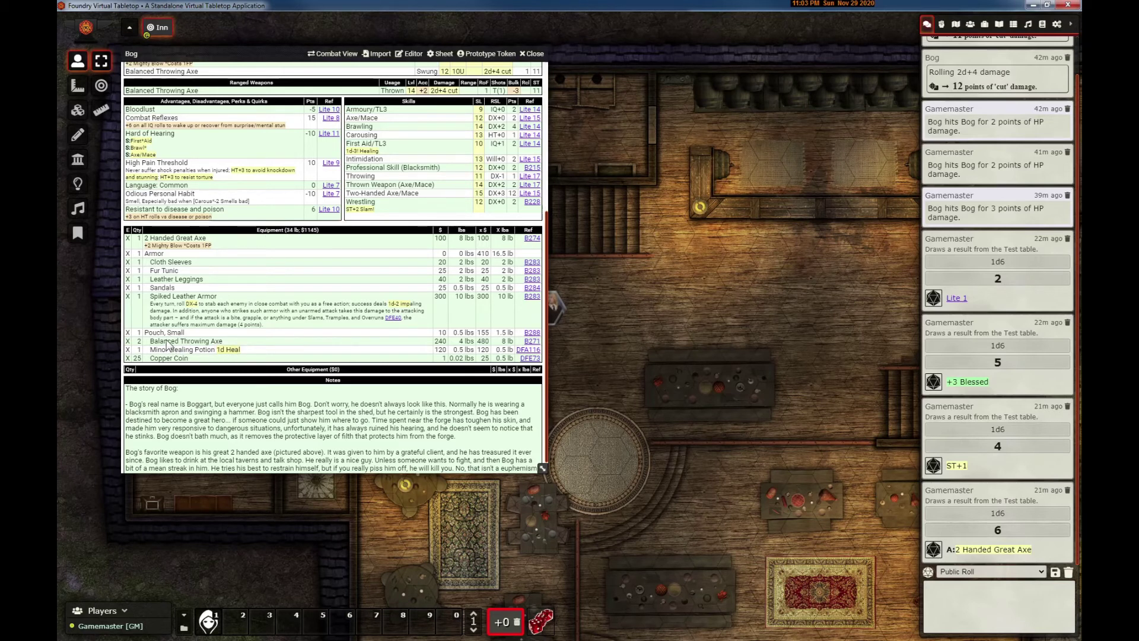
drag(168, 344, 231, 373)
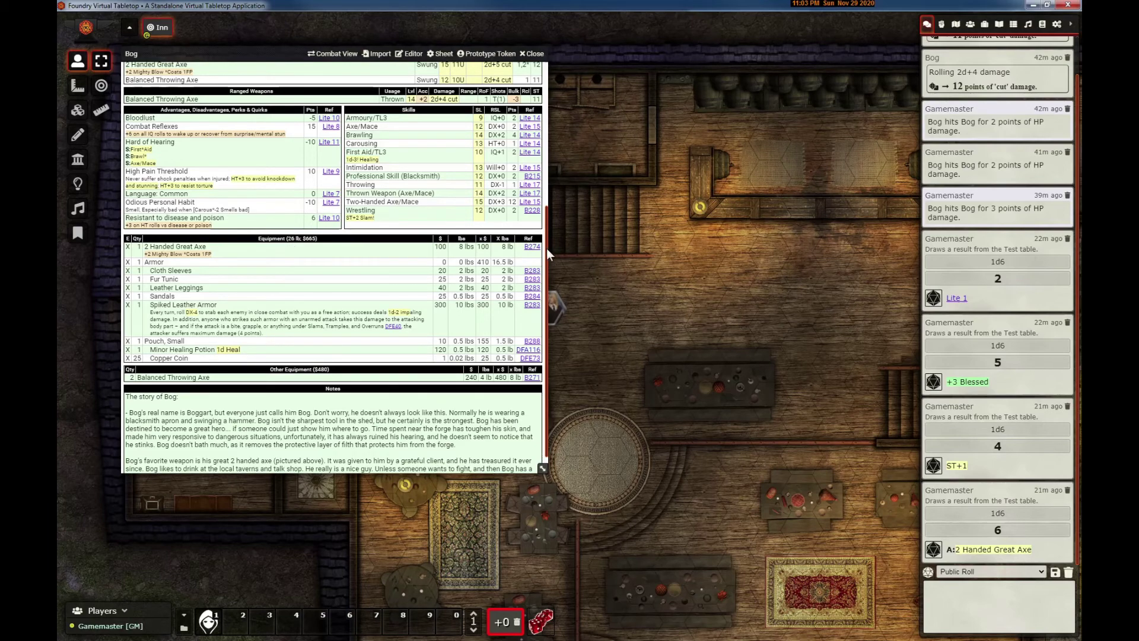
scroll(546, 248, up, 4)
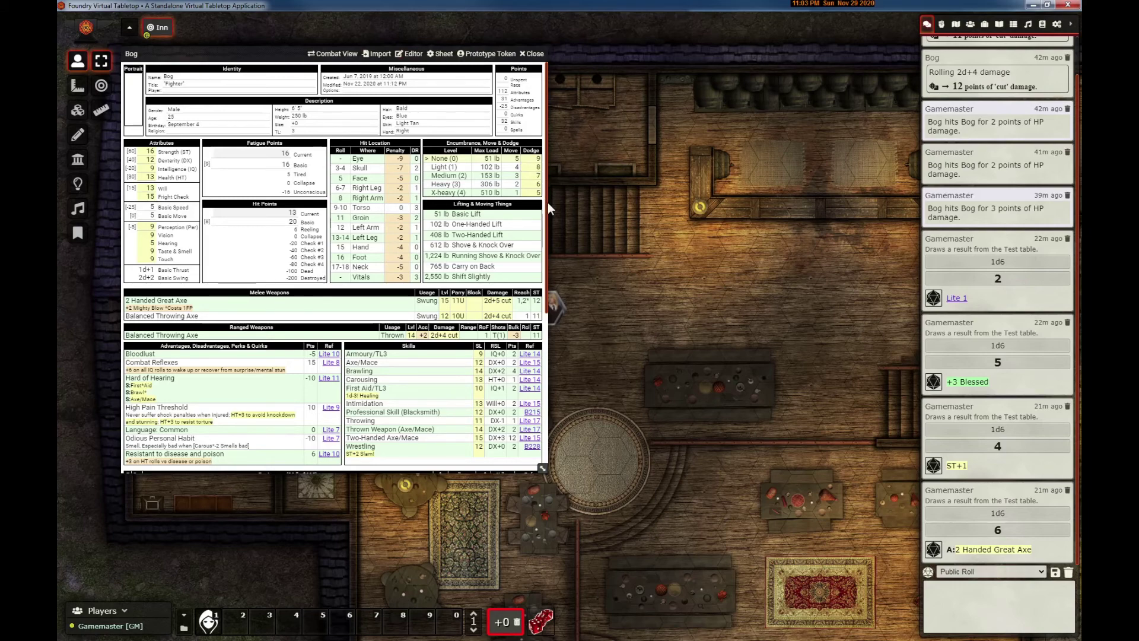
scroll(547, 201, down, 4)
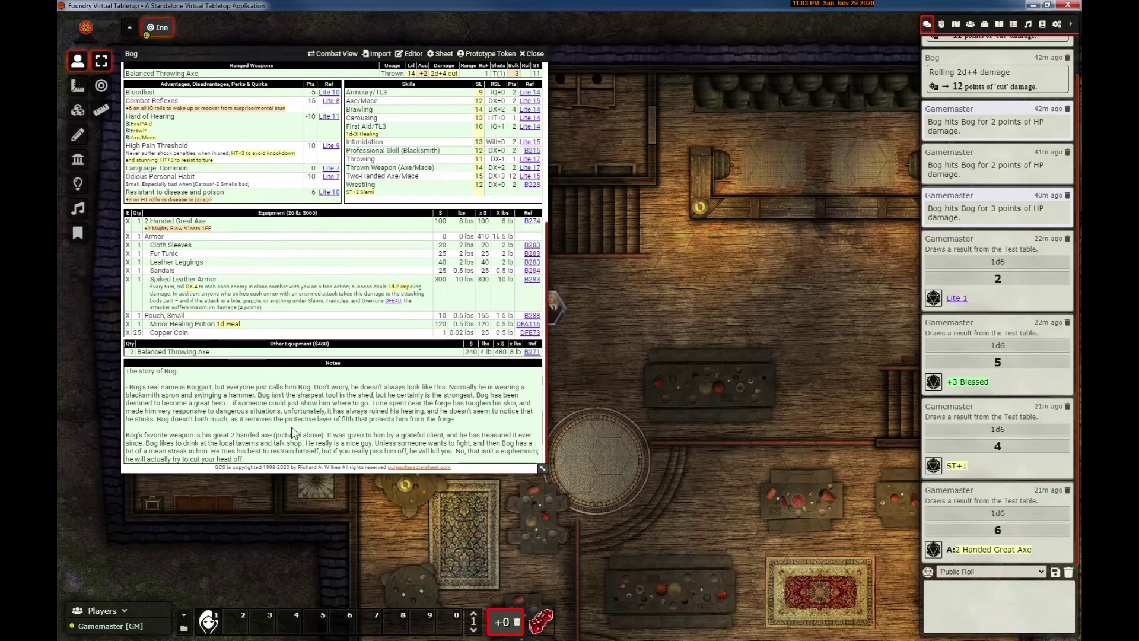
- Place the 2 Handed Great Axe just before Pouch, Small in the Equipment list
drag(178, 221, 163, 324)
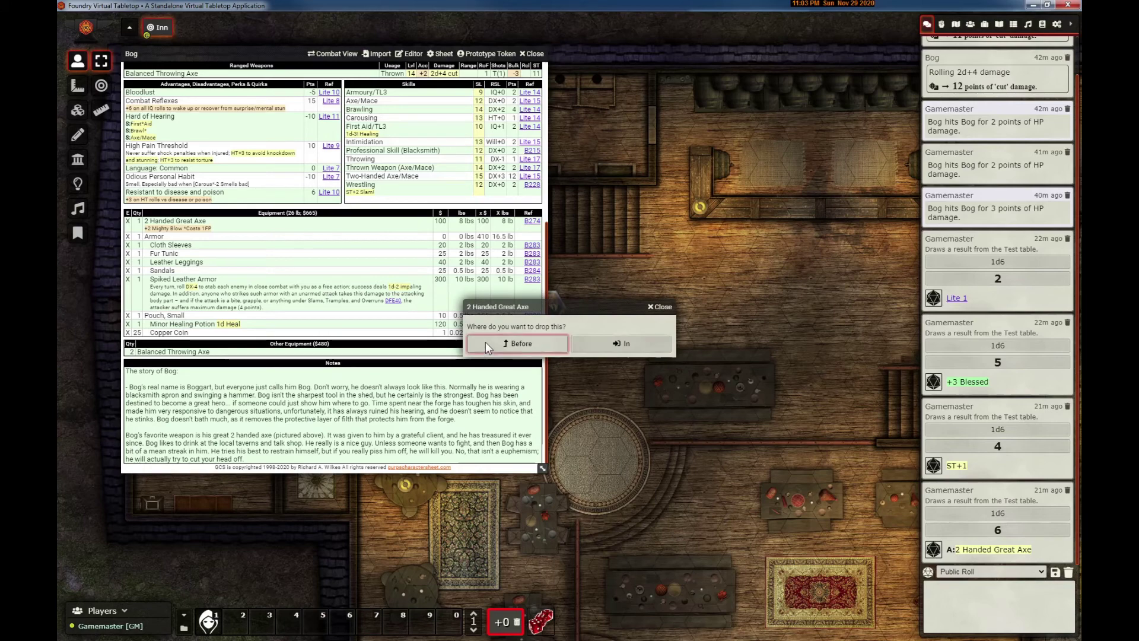
click(486, 342)
scroll(270, 385, down, 3)
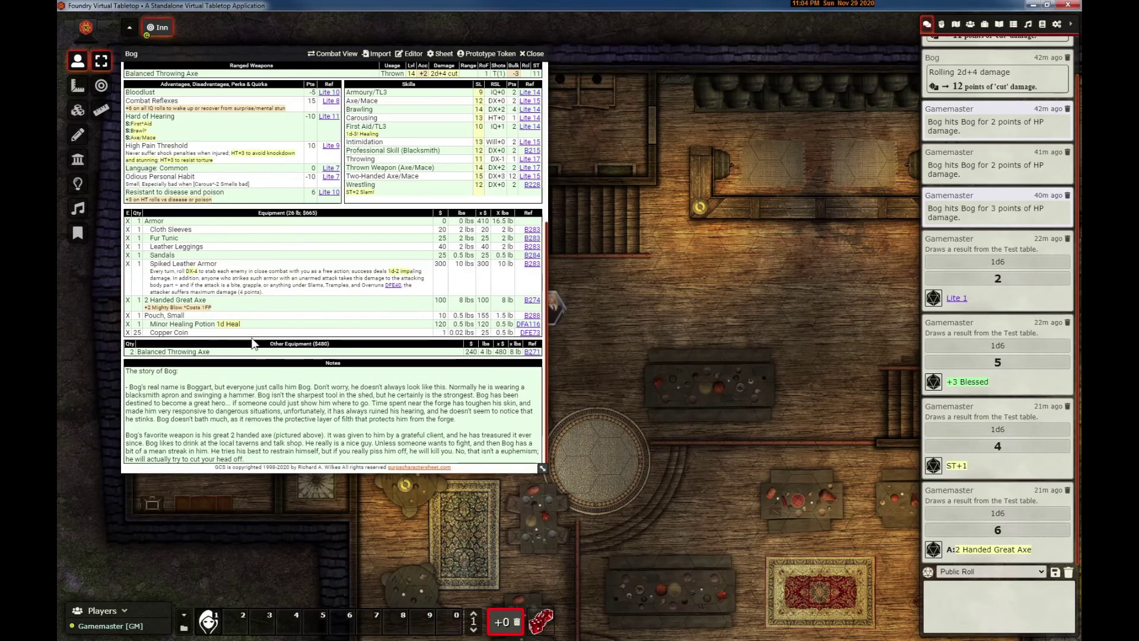
- Sort the Equipment list ascending so the 2 Handed Great Axe returns to the top
click(252, 215)
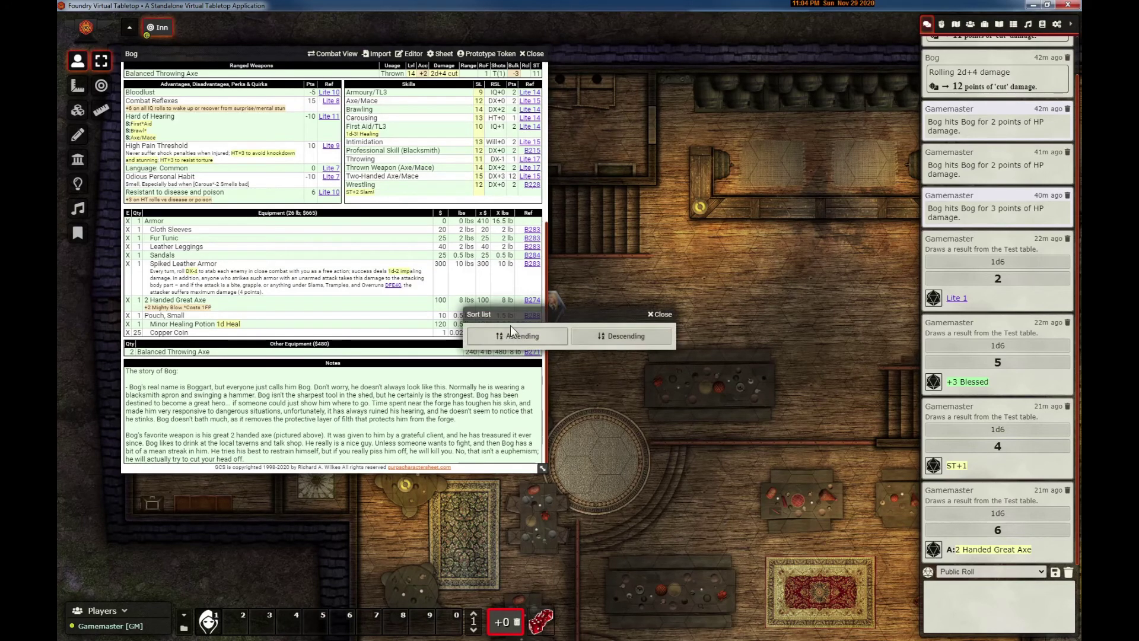
drag(527, 318, 362, 259)
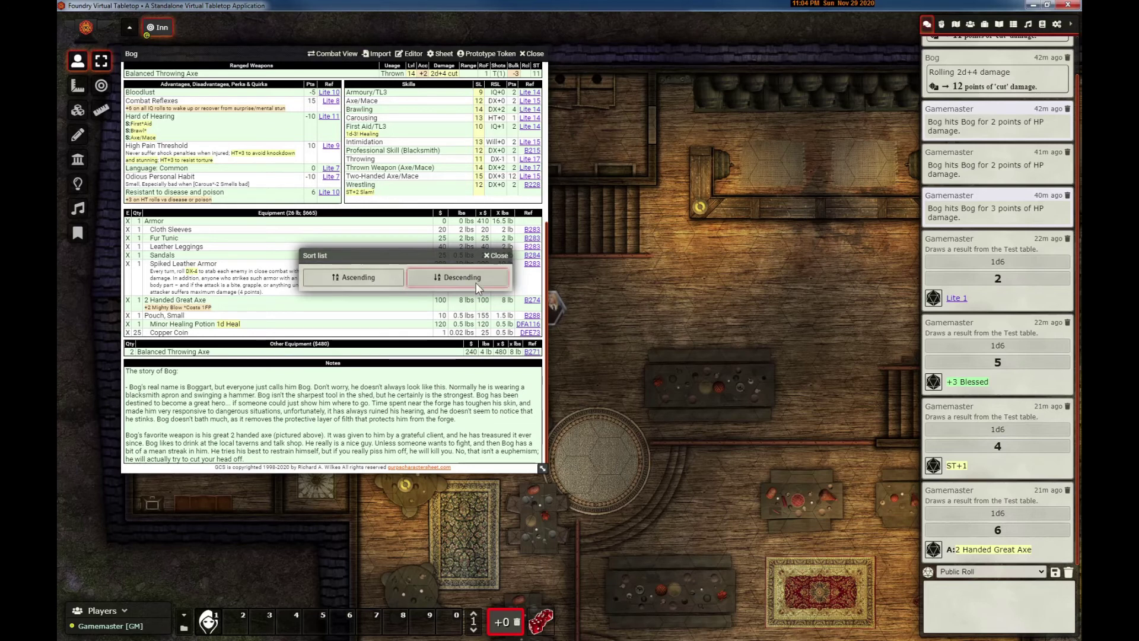
click(376, 277)
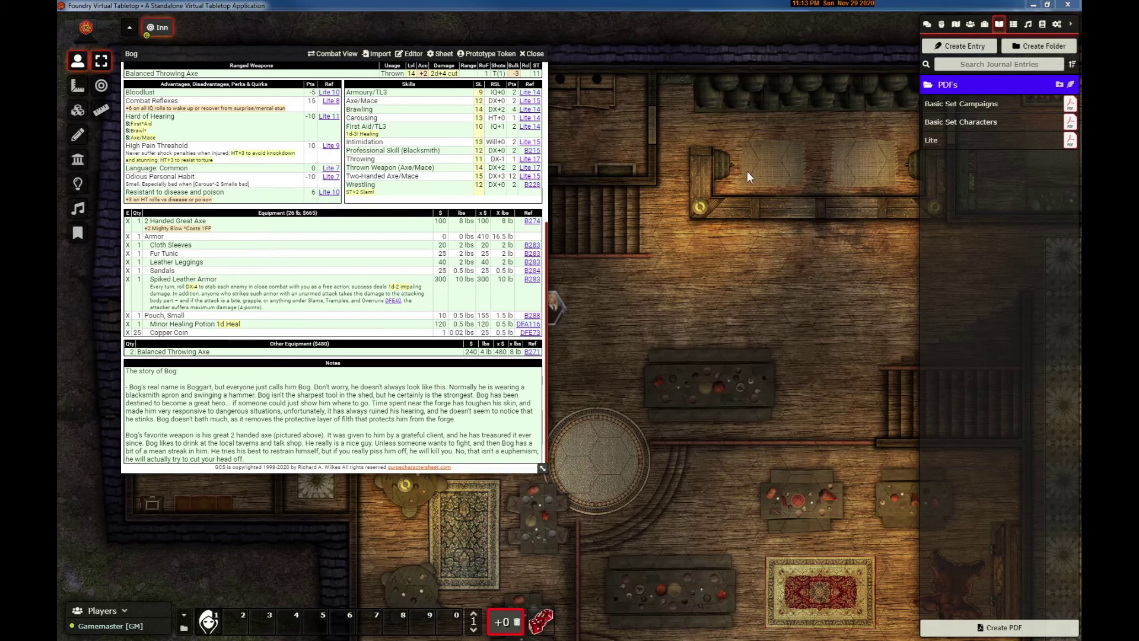
- In GURPS system settings, set Basic Set PDF(s) to Separate Characters 'B' and Campaigns 'BX'
click(1057, 25)
click(979, 130)
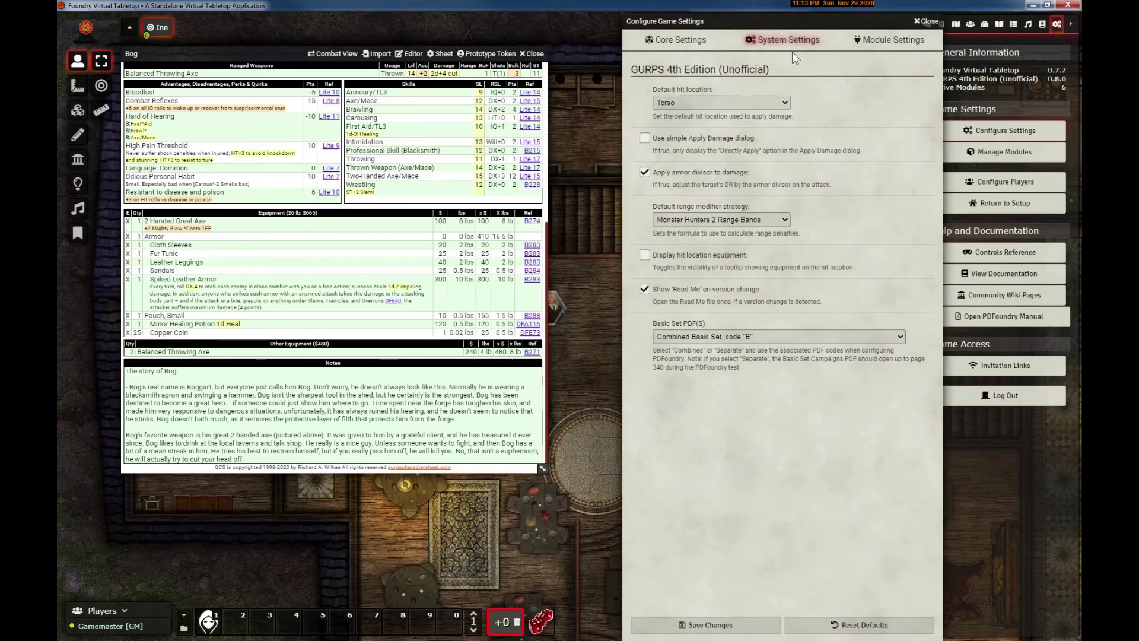
click(796, 340)
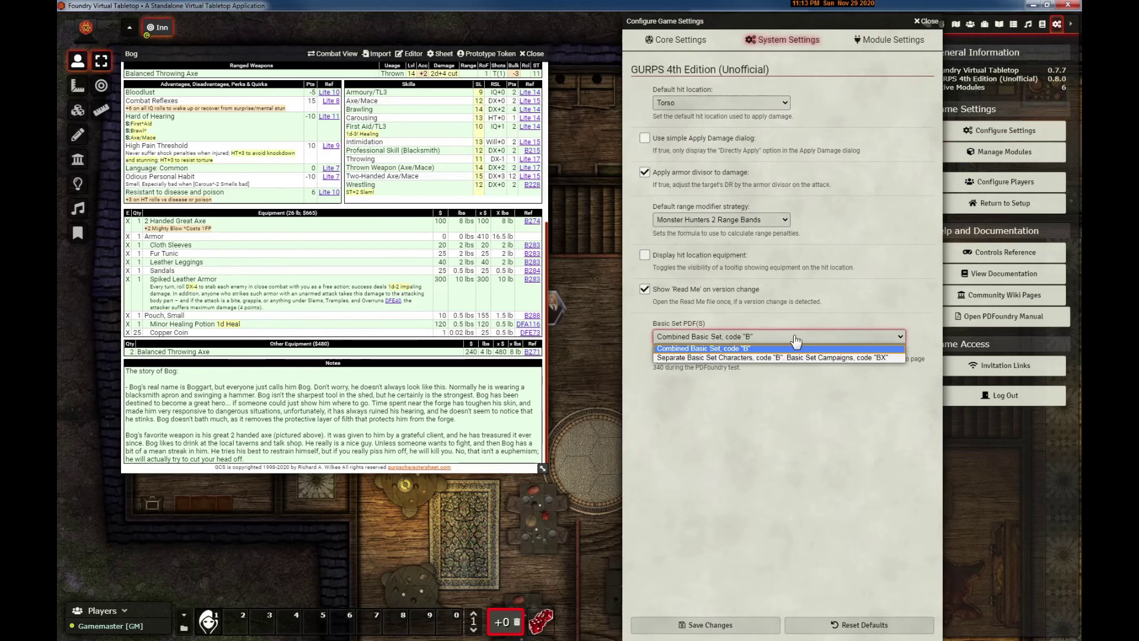
click(751, 357)
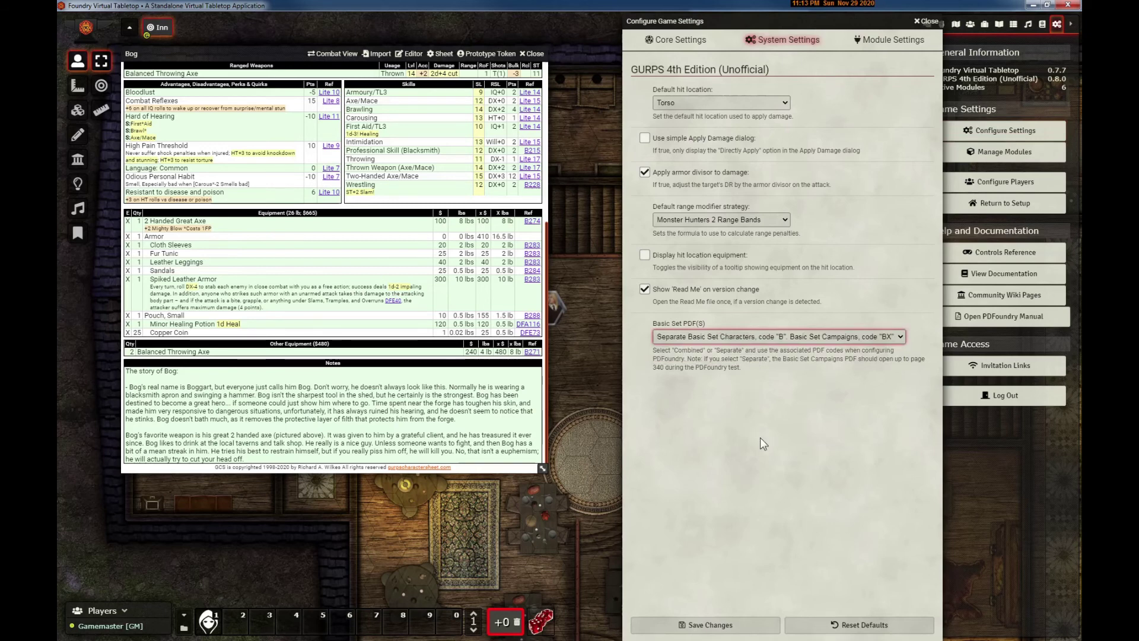